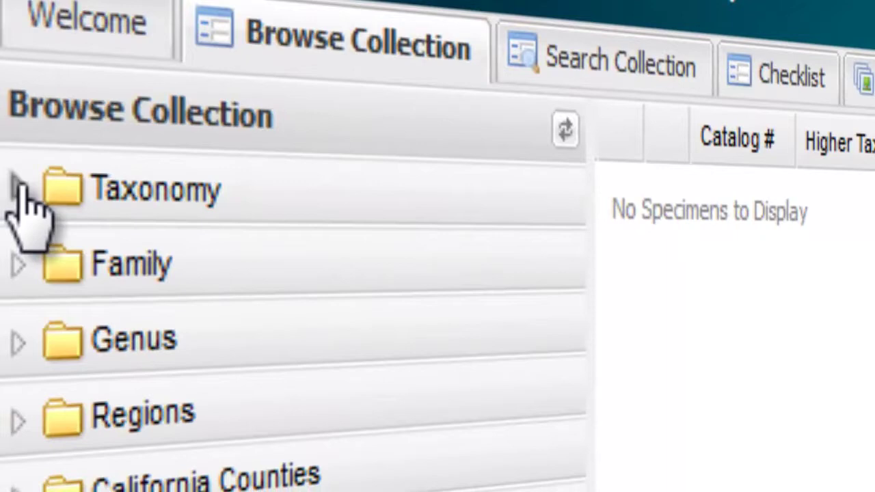
- Browse the taxonomy to the Cancellothyrididae specimens under Brachiopoda and open the Scientific Name column's options
left_click(22, 223)
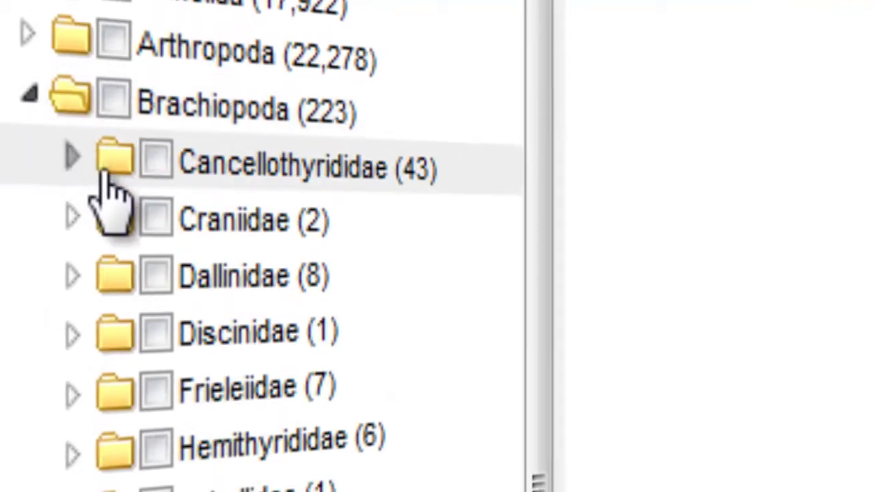
left_click(102, 129)
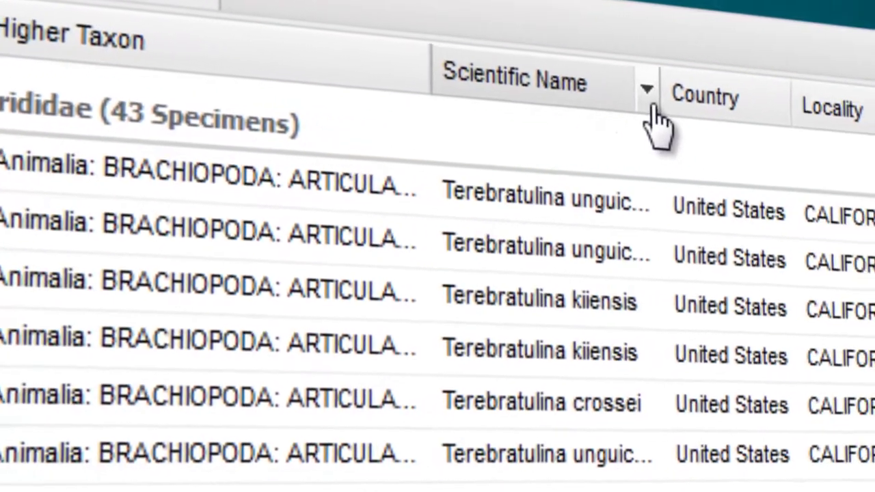
left_click(714, 99)
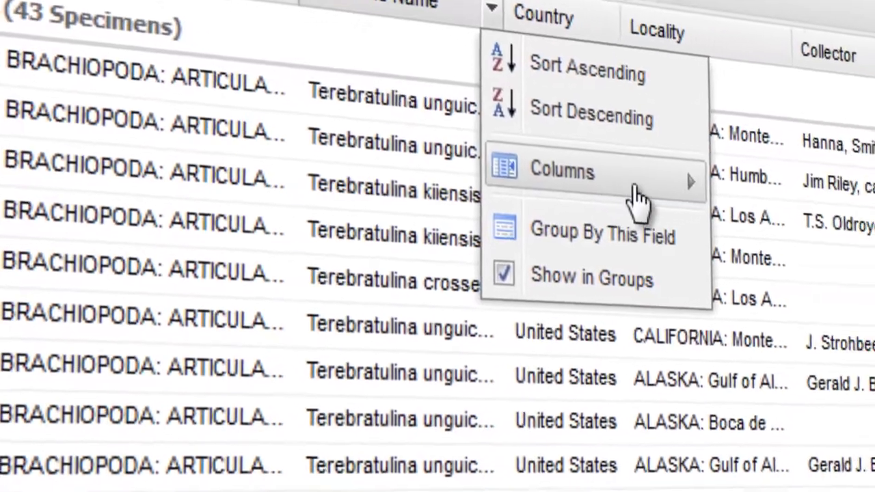
mouse_move(639, 198)
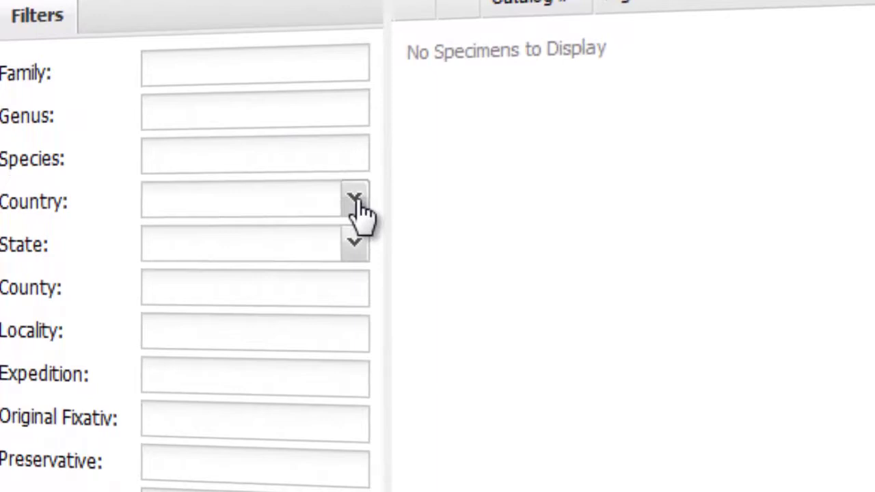
- Look through the country choices available in the collection search filters
left_click(355, 249)
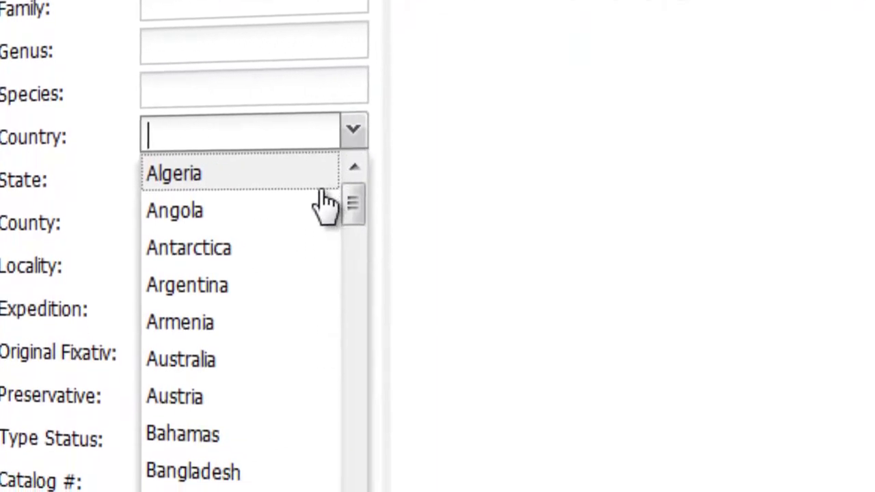
left_click(301, 397)
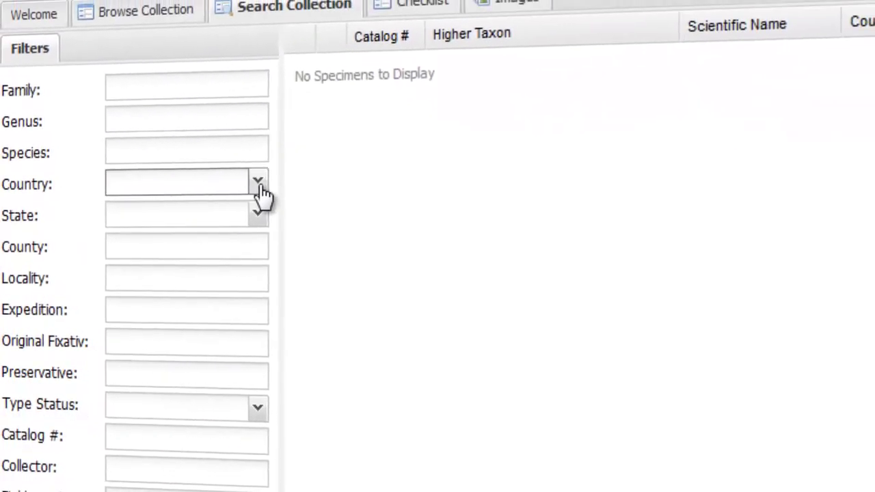
left_click(259, 183)
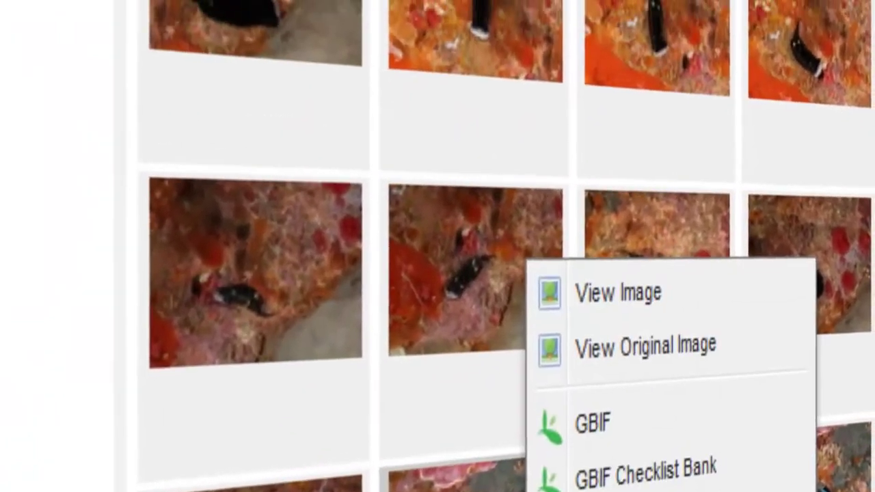
- View the image of a photographed specimen and advance to the next picture on its image sheet
left_click(589, 321)
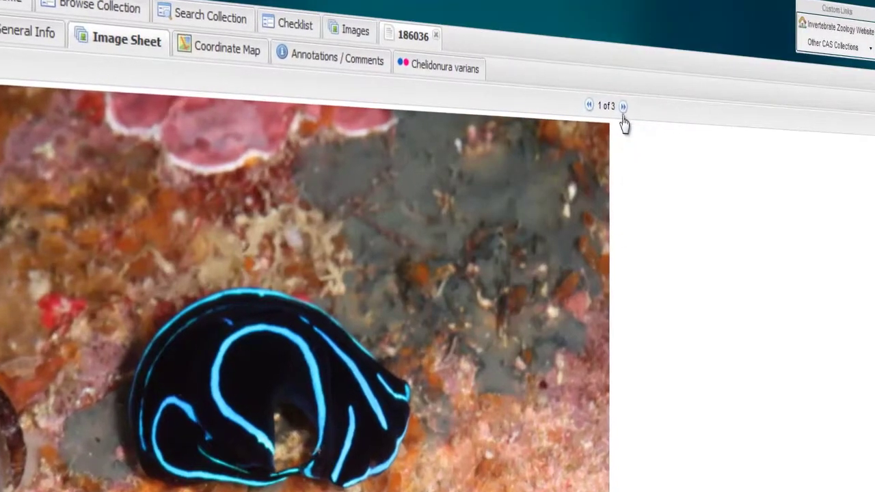
left_click(621, 107)
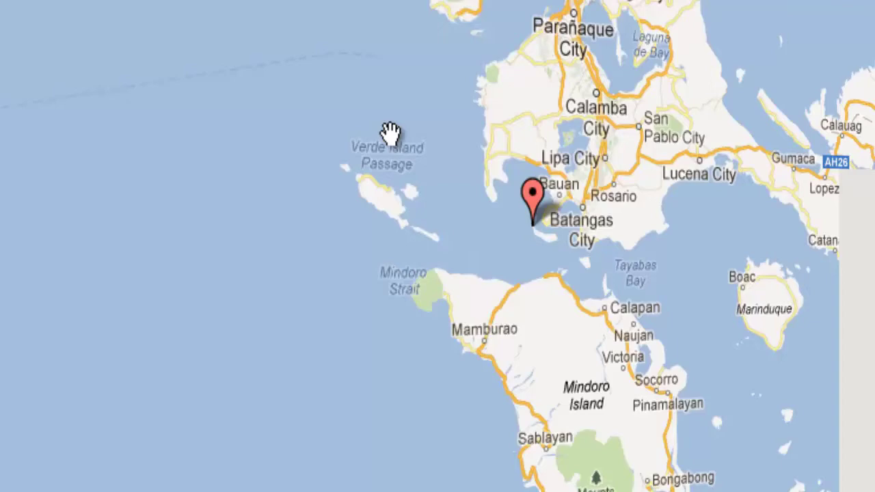
- Zoom in on the specimen's marker near Mabini on the coordinate map
double_click(489, 257)
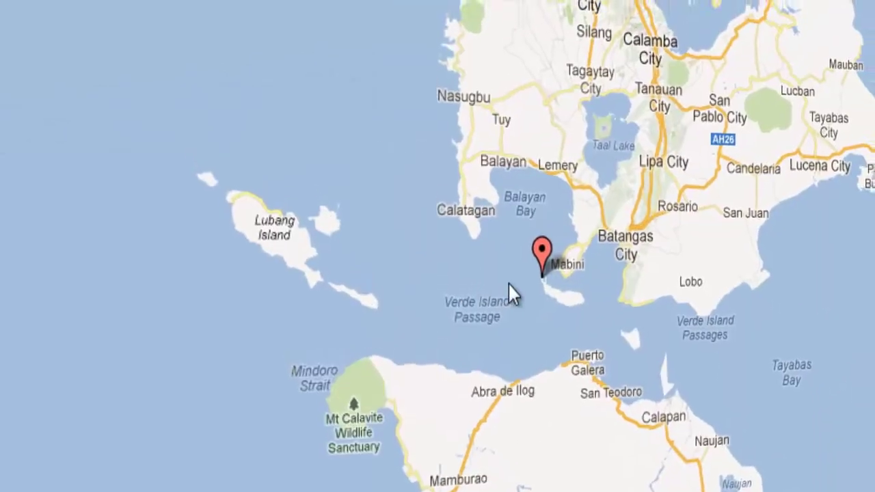
double_click(511, 291)
left_click(552, 295)
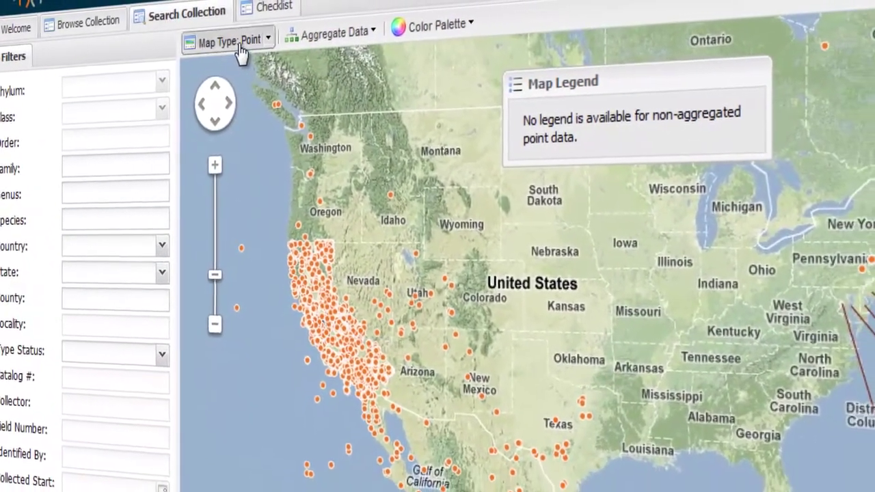
- Cycle the specimen map through the Density, Hexagons and Country types, and aggregate the point map by Type Status
left_click(248, 32)
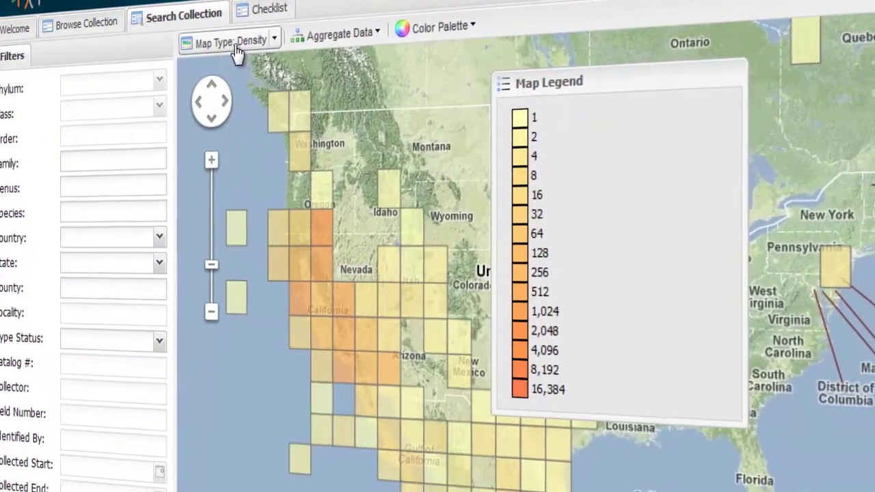
left_click(236, 46)
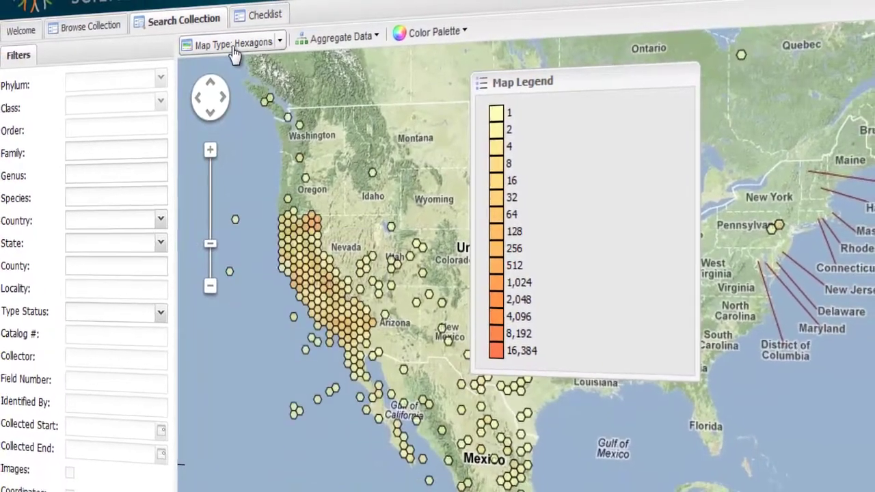
left_click(232, 52)
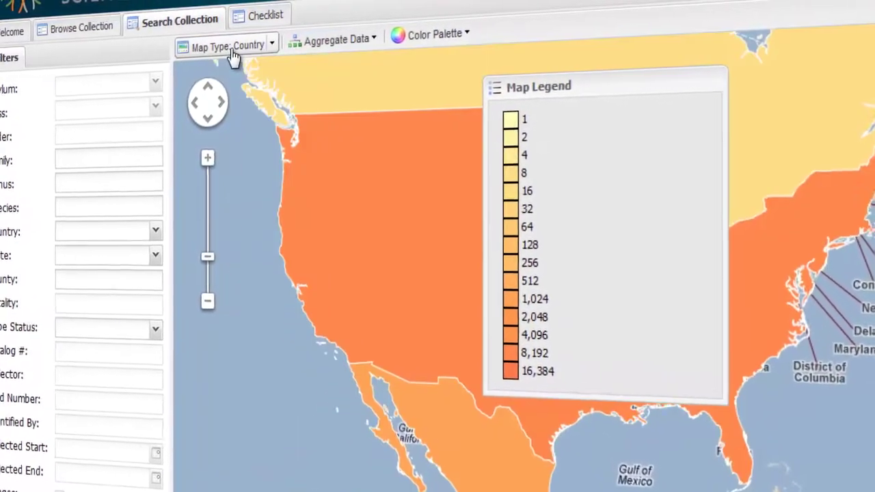
left_click(231, 55)
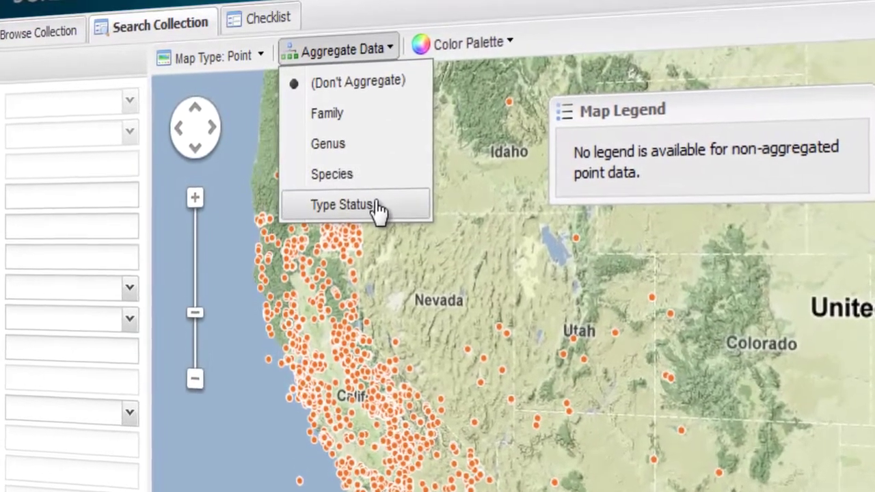
left_click(376, 205)
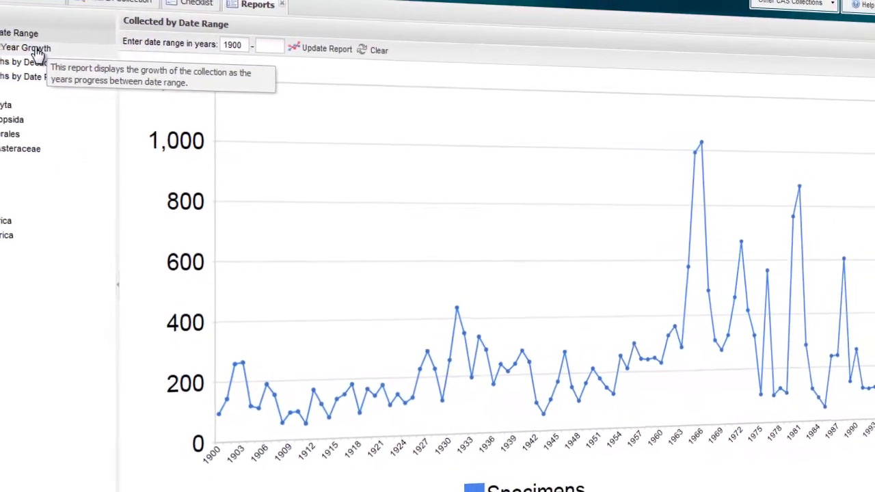
- View the reports for Specimens by Year Growth, Collected Months by Date Range and the Asteraceae family
left_click(7, 51)
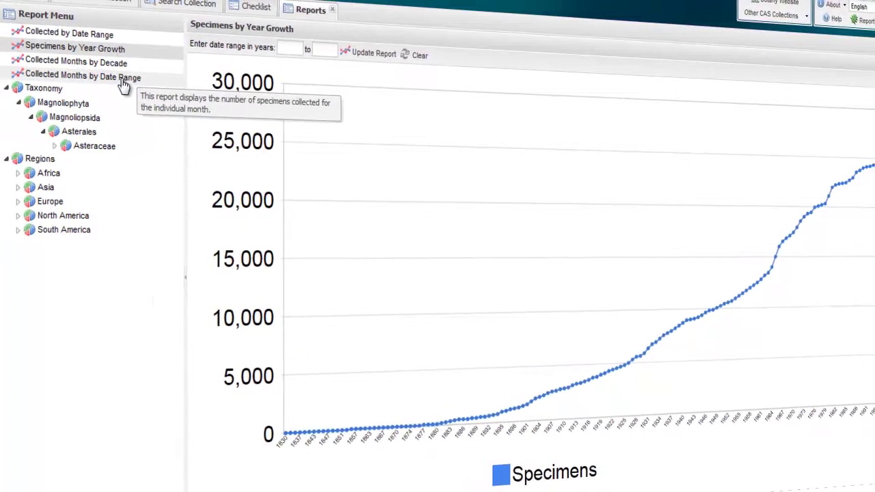
left_click(122, 80)
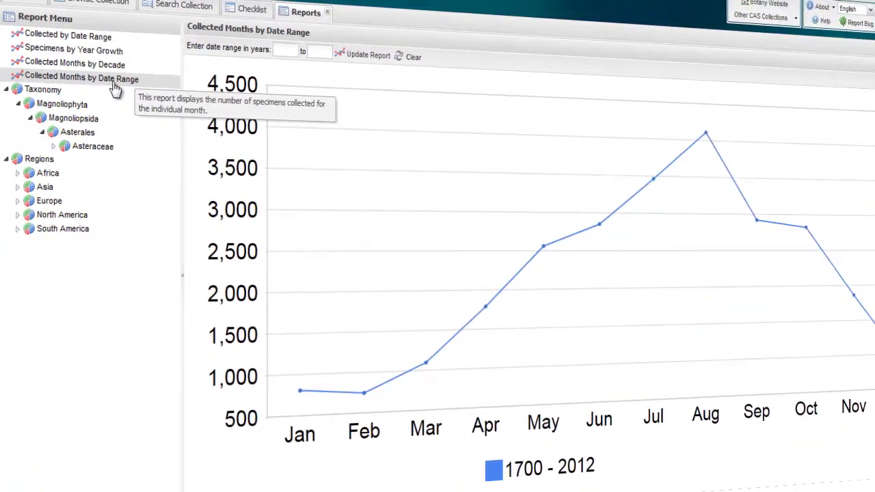
left_click(87, 149)
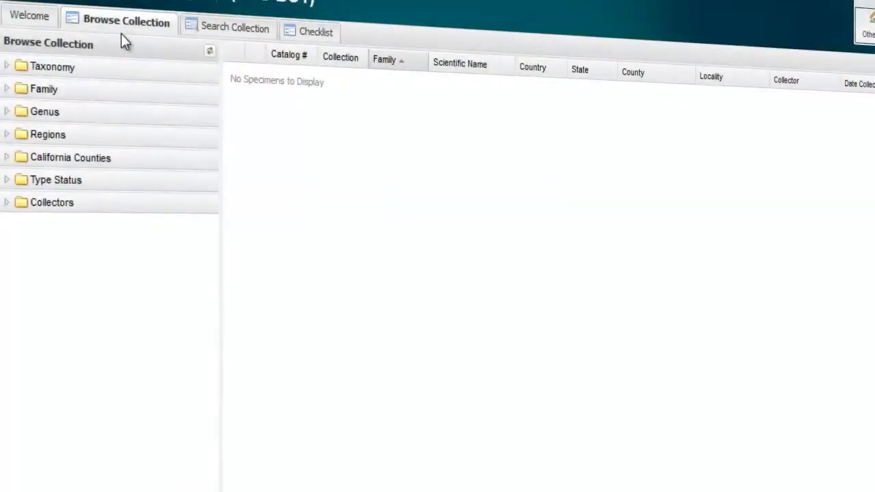
- Browse the Taxonomy groups and the Family groups down to the Impatiens species under Balsaminaceae, and collapse both categories
left_click(7, 67)
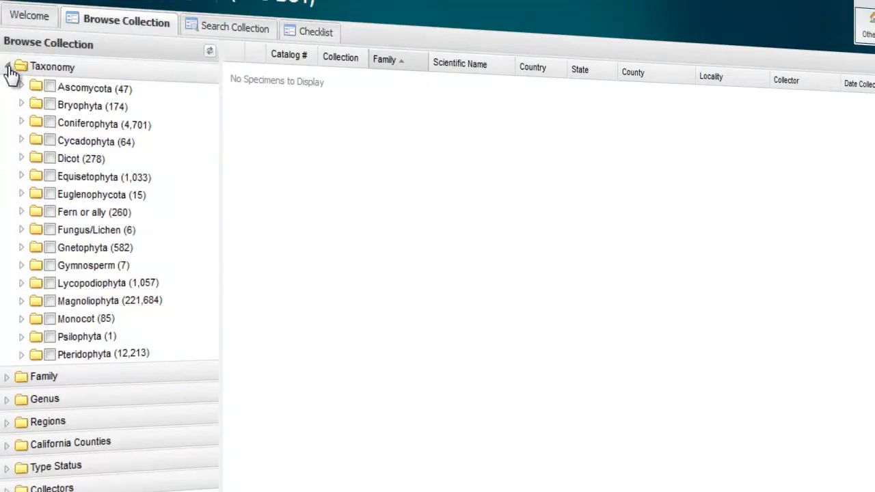
left_click(7, 67)
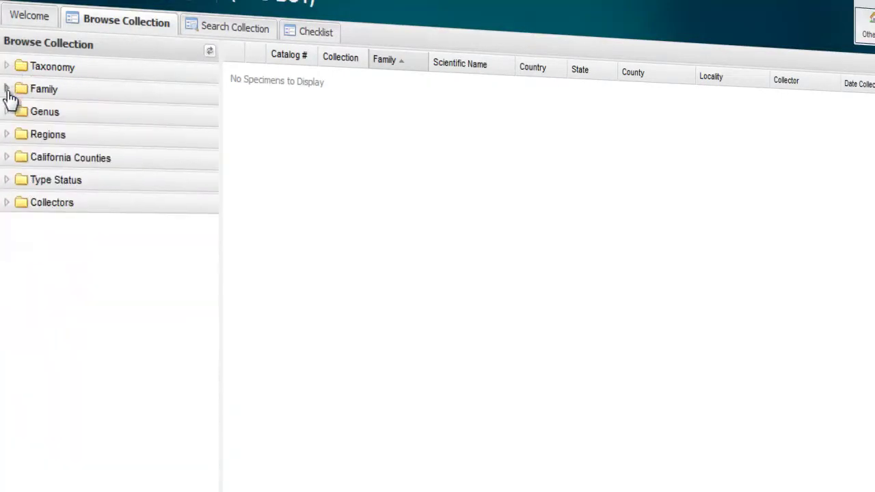
left_click(7, 90)
left_click(21, 127)
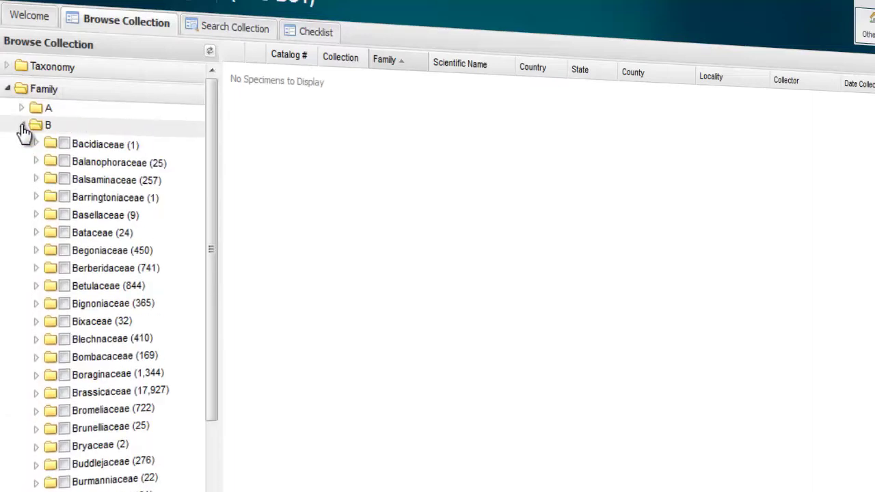
left_click(36, 179)
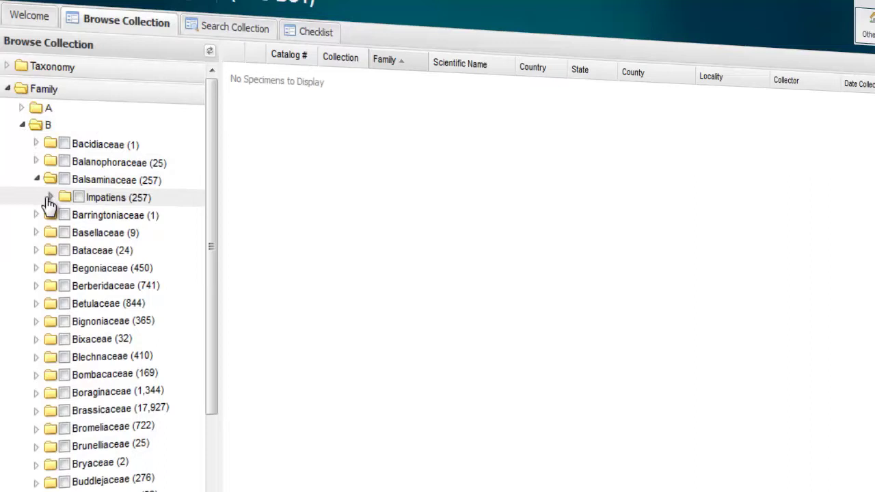
left_click(50, 197)
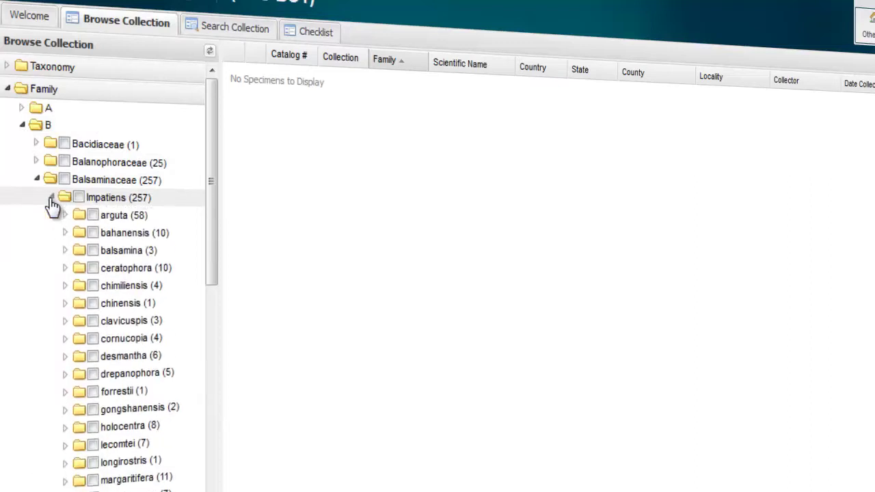
left_click(7, 90)
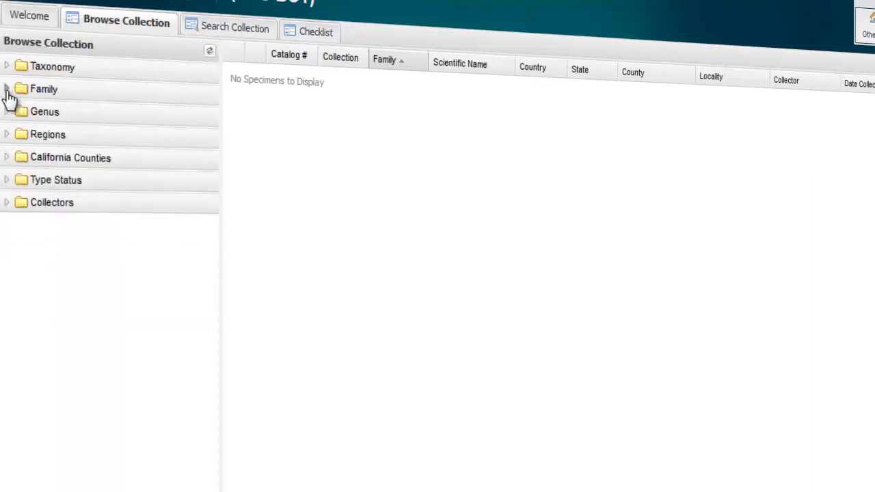
- Display the specimens from Cartago, Costa Rica, under the North America region, and collapse the Regions category
left_click(7, 134)
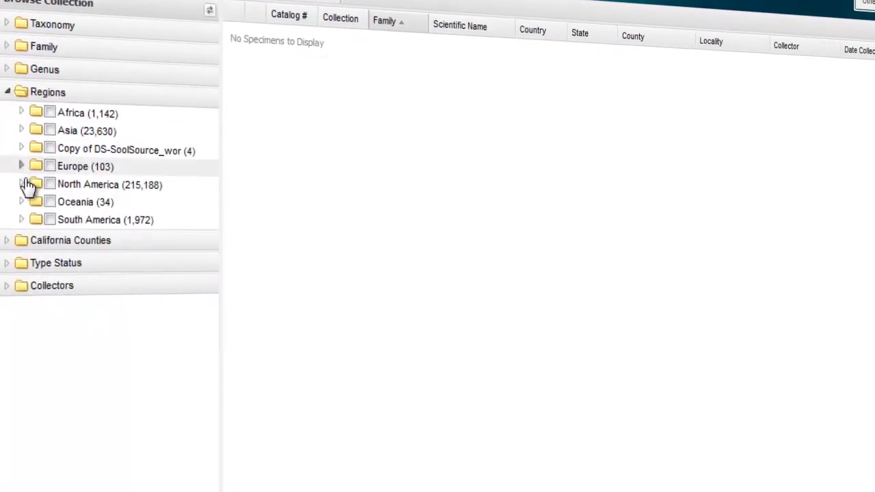
left_click(22, 181)
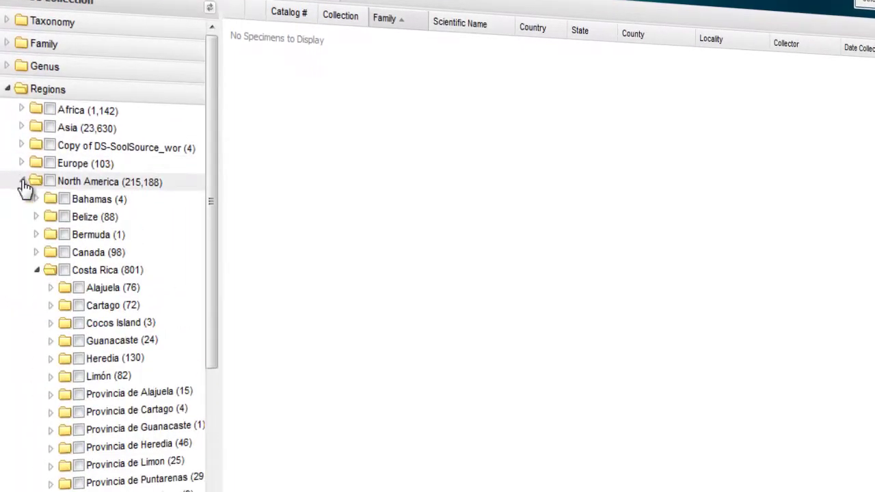
left_click(79, 305)
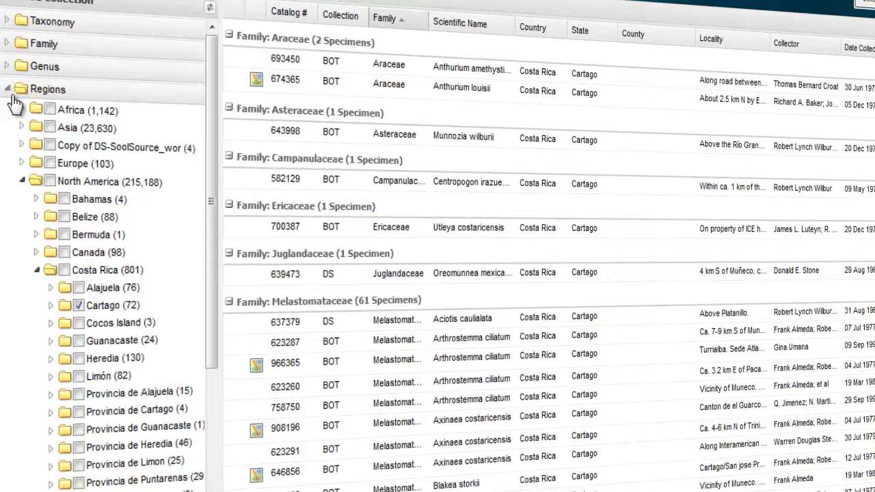
left_click(8, 90)
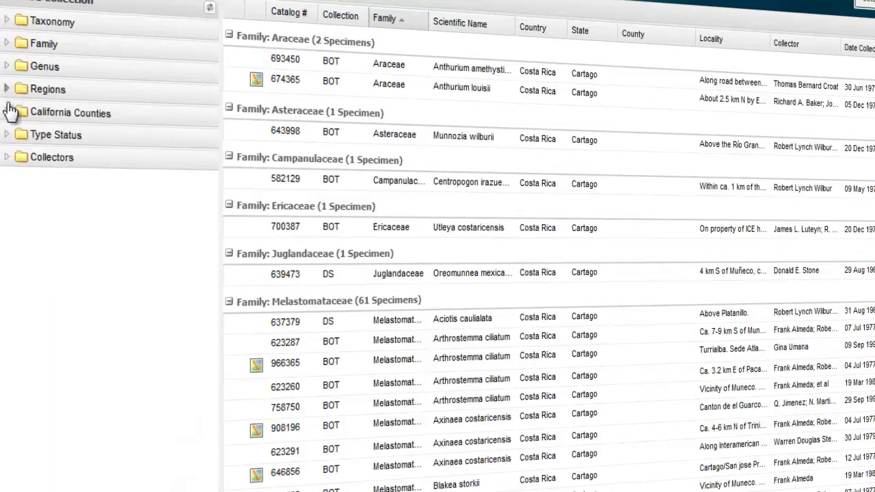
- Examine the type status groups, including the holotype subgroups, and collapse the category
left_click(8, 136)
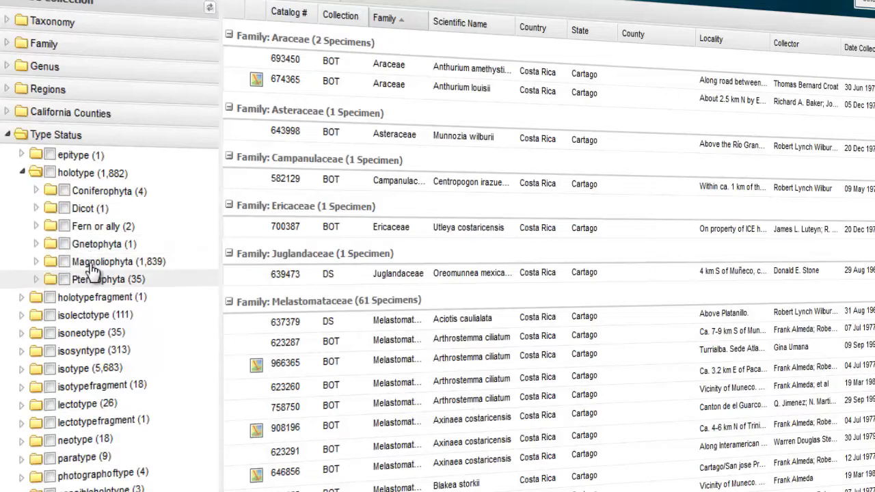
left_click(8, 136)
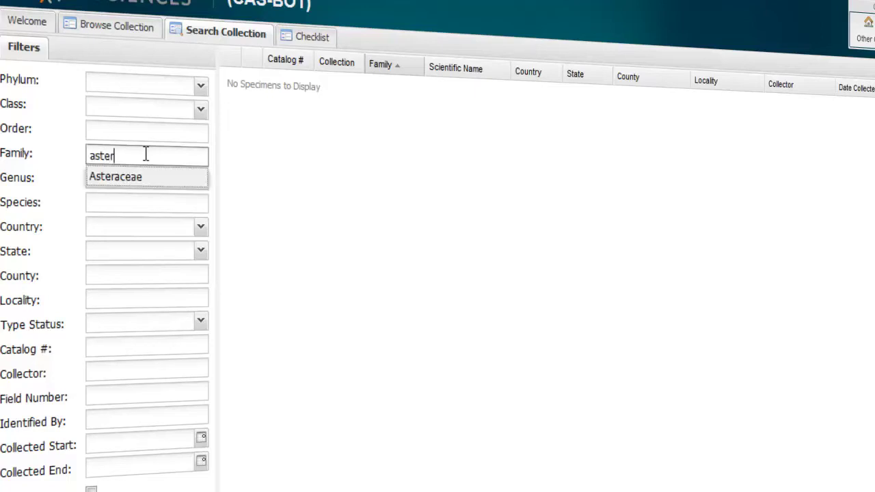
- Filter the collection search to family Asteraceae and genus Aster, and sort the results by scientific name in ascending order
left_click(145, 177)
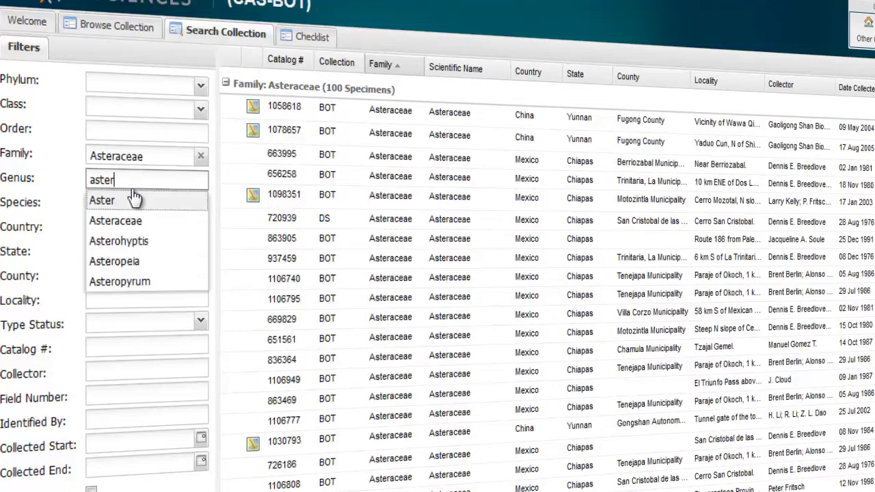
left_click(130, 201)
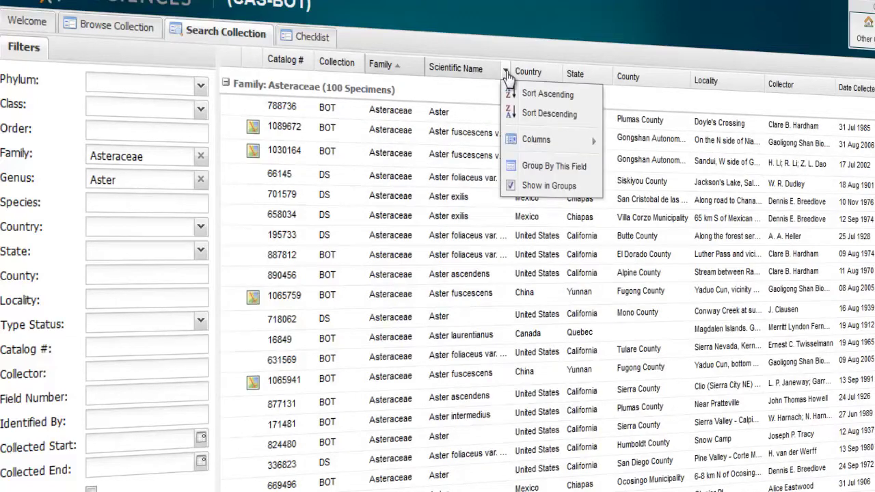
mouse_move(532, 143)
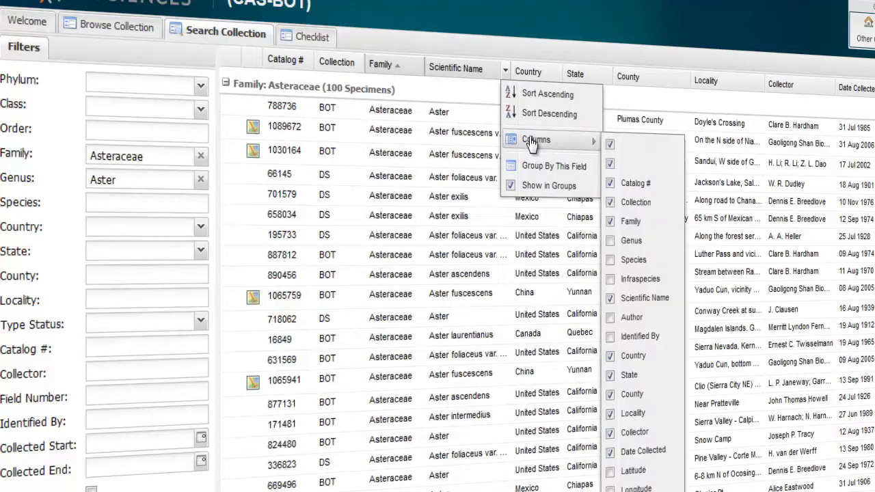
left_click(532, 96)
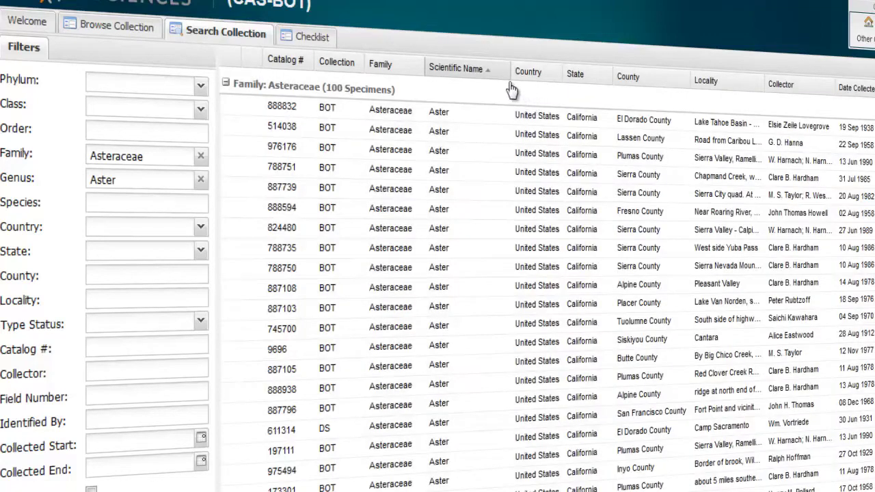
- Group the search results by scientific name and collapse the group of specimens identified only as Aster
left_click(505, 71)
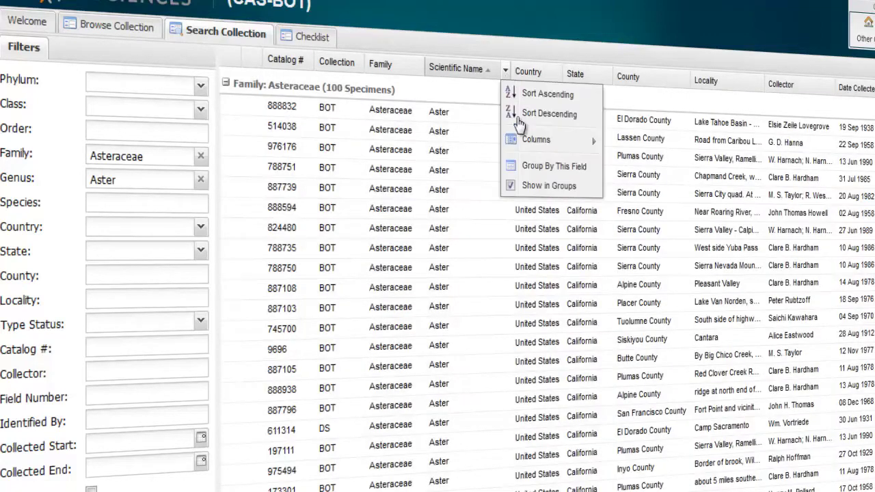
left_click(532, 168)
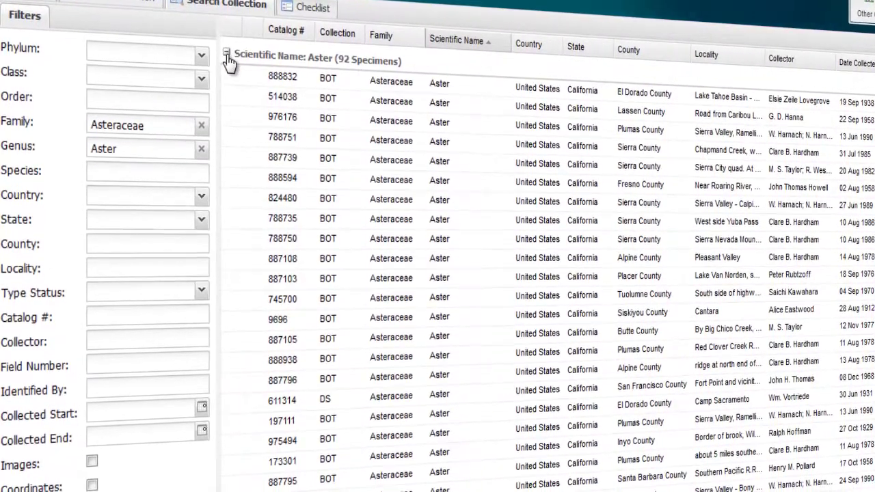
left_click(226, 60)
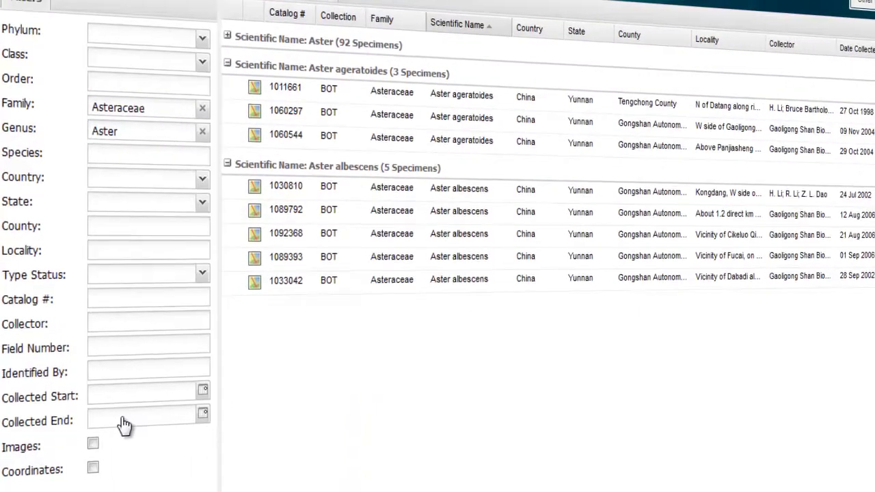
- Restrict the results to specimens with coordinates, and open the context options for a specimen in the expanded Aster group
left_click(93, 465)
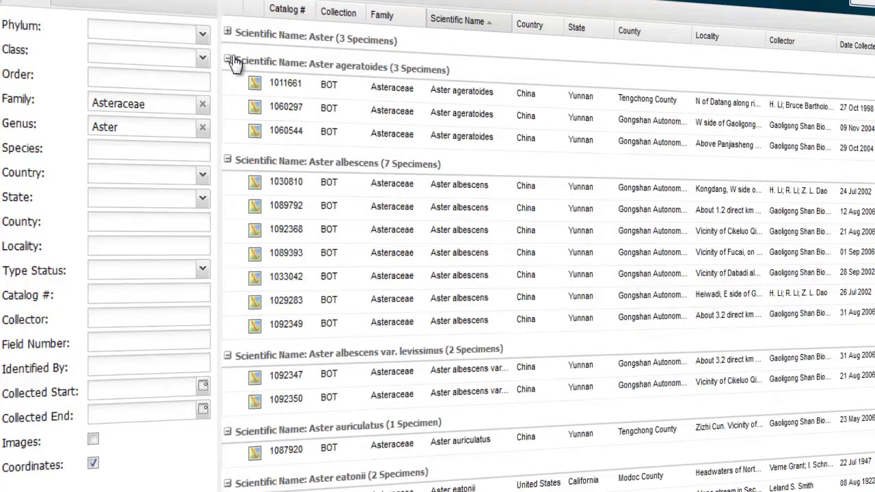
left_click(228, 32)
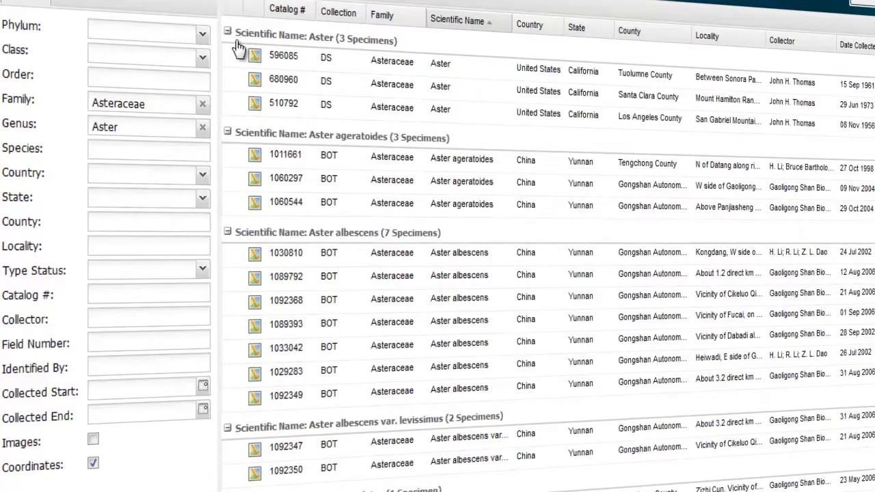
right_click(258, 88)
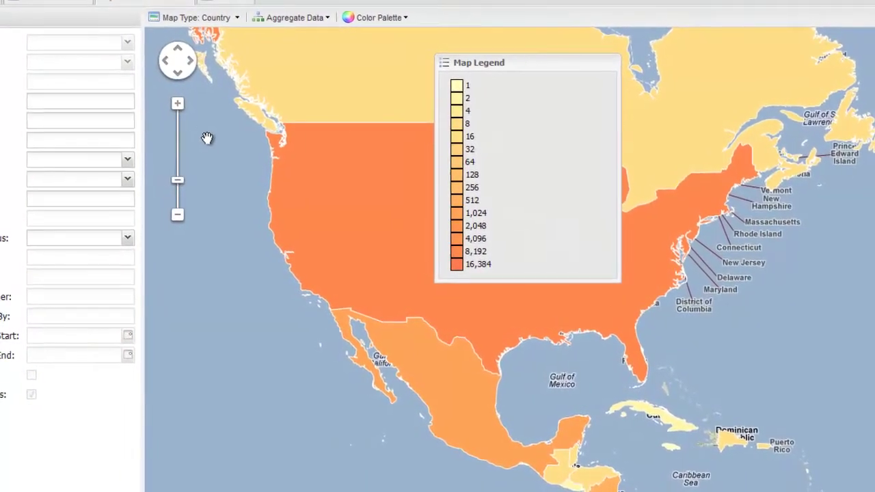
- View the specimen map as the Administrative 1 type, and as the Point type zoomed in on northern California
left_click(241, 19)
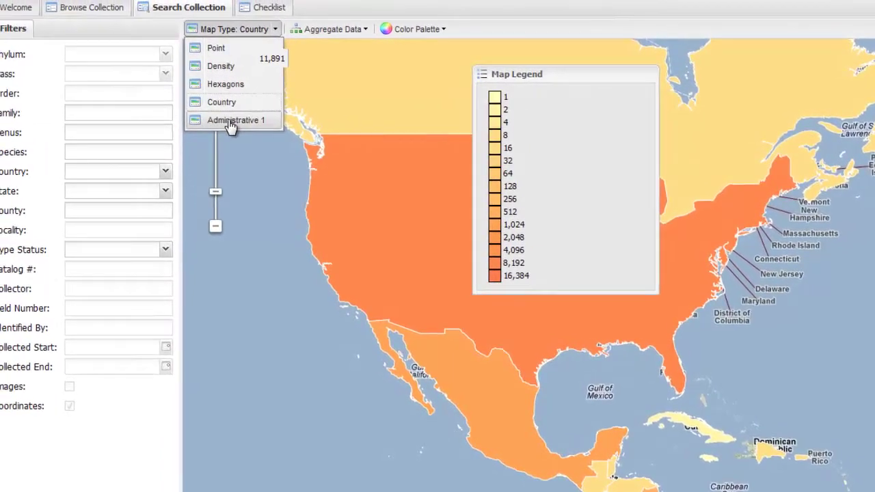
left_click(235, 116)
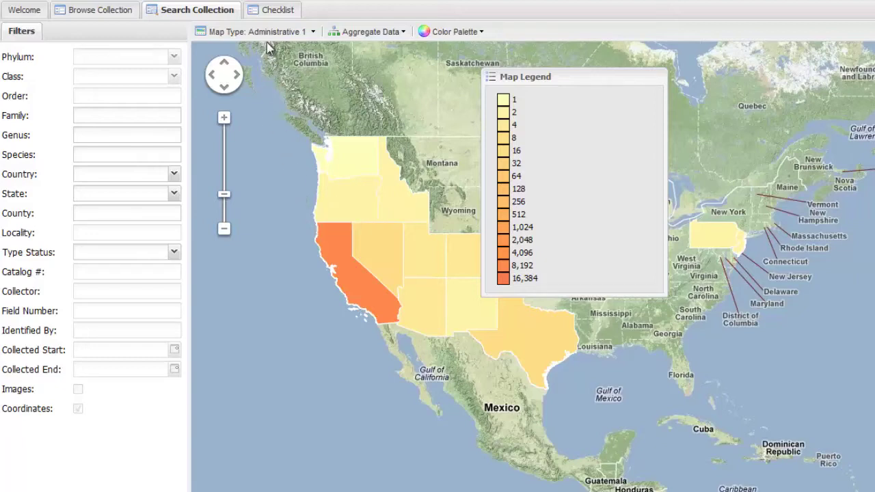
left_click(312, 34)
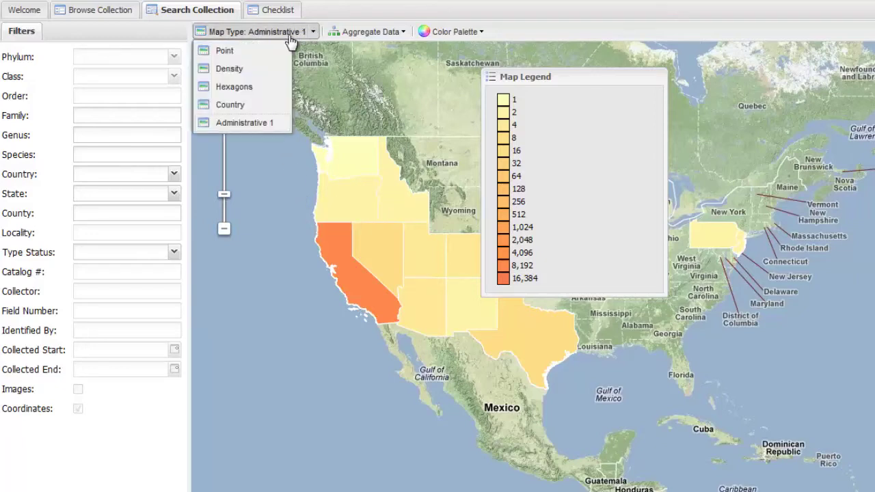
left_click(245, 52)
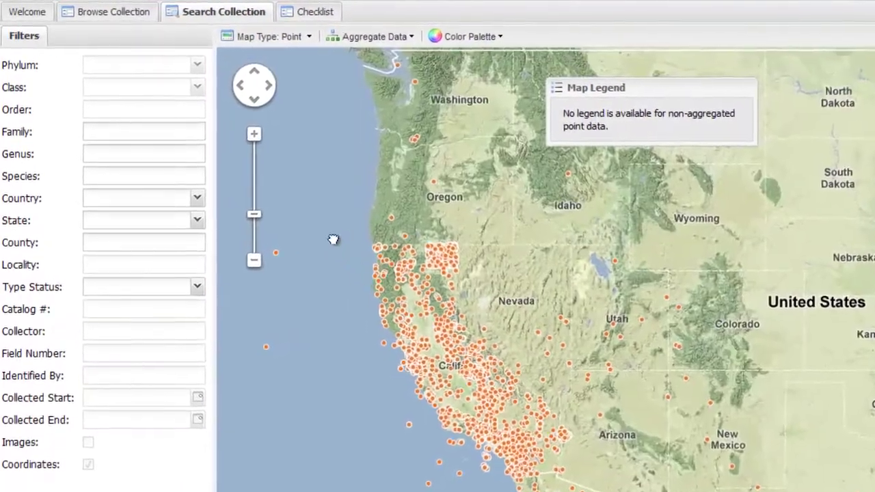
left_click_drag(320, 240, 277, 164)
scroll(329, 173, "up", 3)
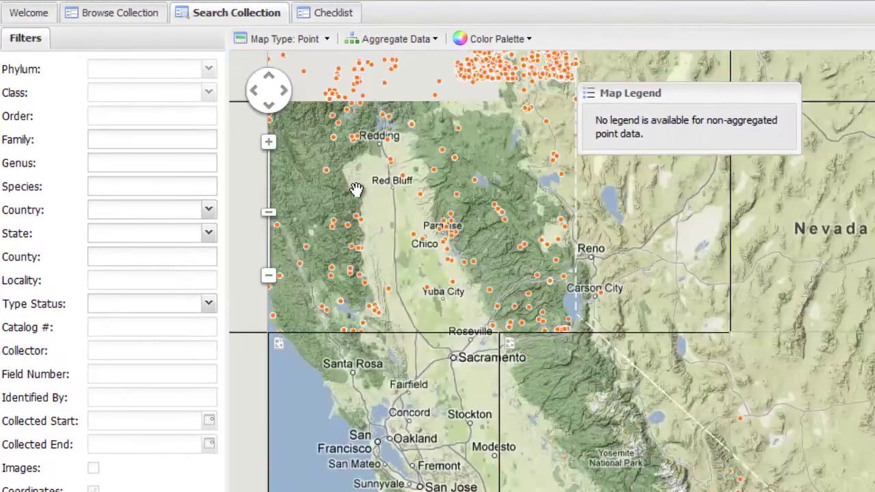
left_click_drag(356, 190, 408, 265)
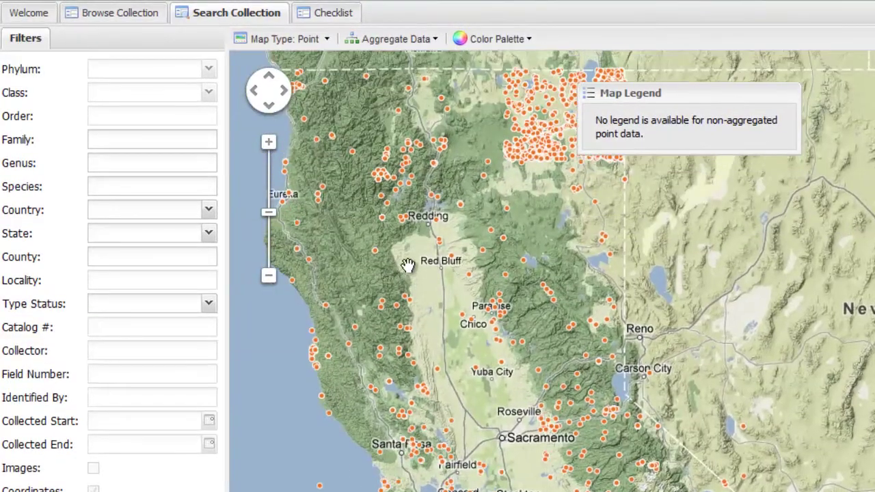
- Switch the map type to Density and on to Hexagons, and aggregate the map data by type status
left_click(299, 43)
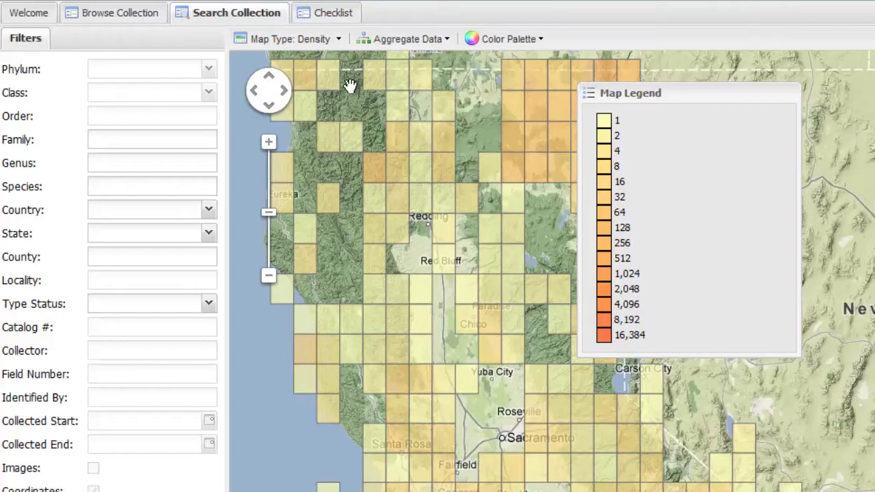
left_click(317, 41)
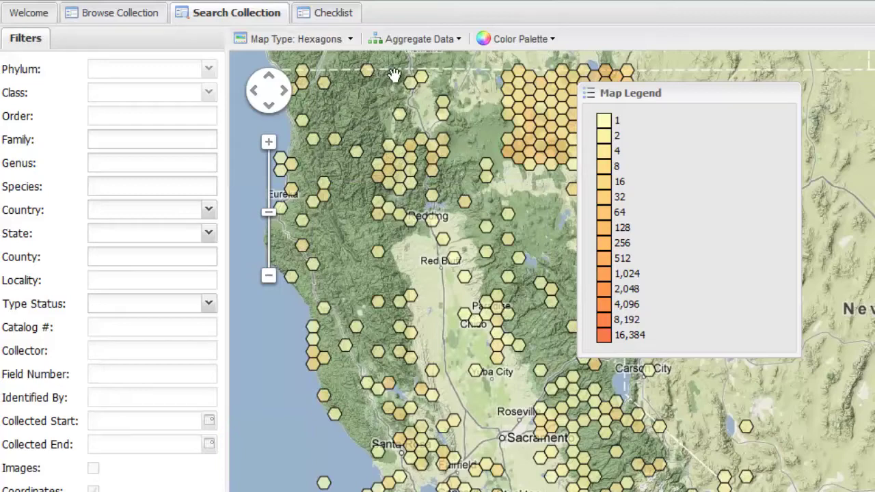
left_click(464, 46)
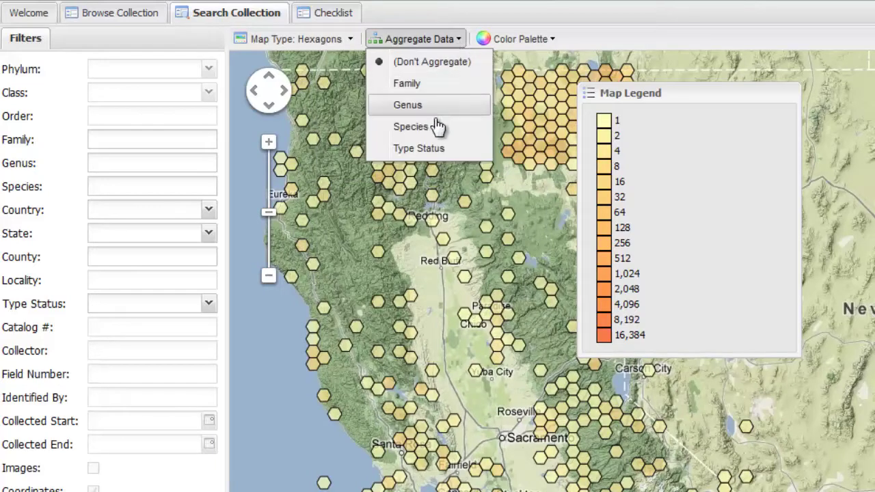
left_click(418, 149)
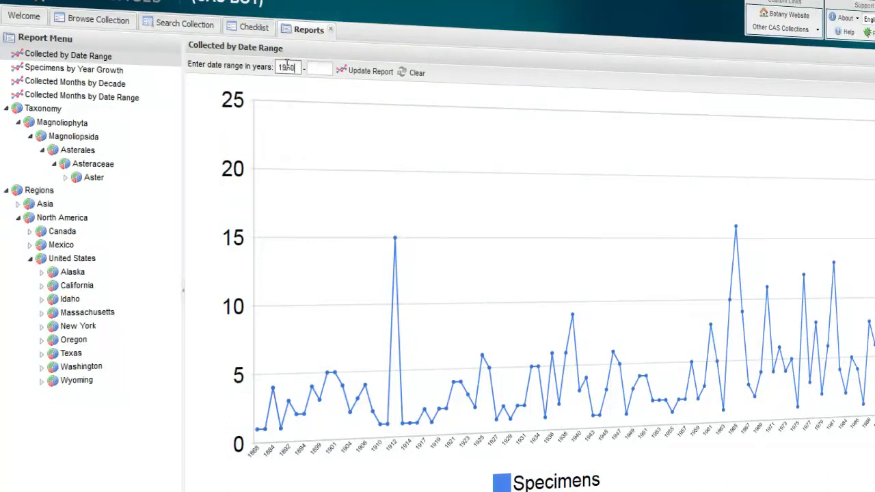
- Start the Collected by Date Range report at 1950, and view the Year Growth, Months by Decade and Months by Date Range reports
key("Tab")
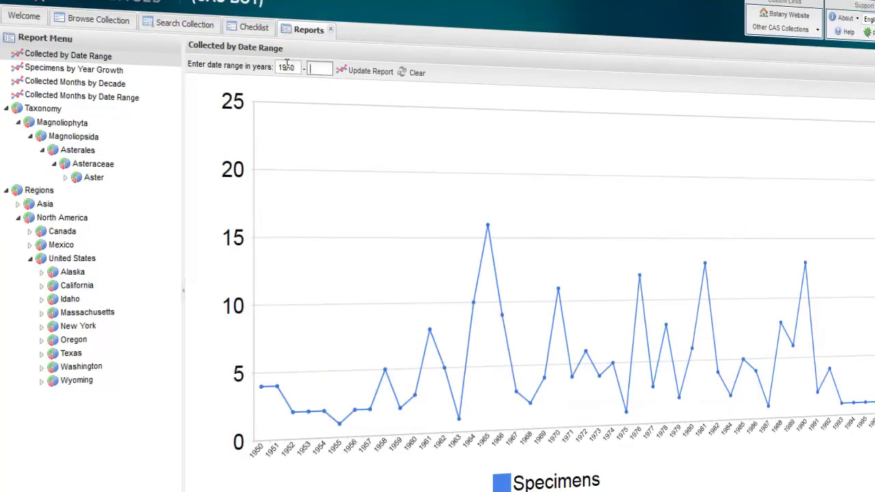
left_click(95, 69)
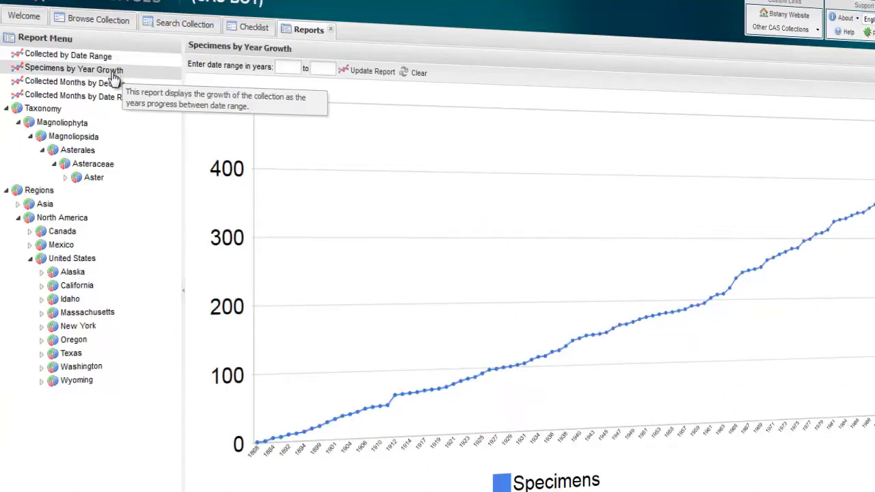
left_click(114, 89)
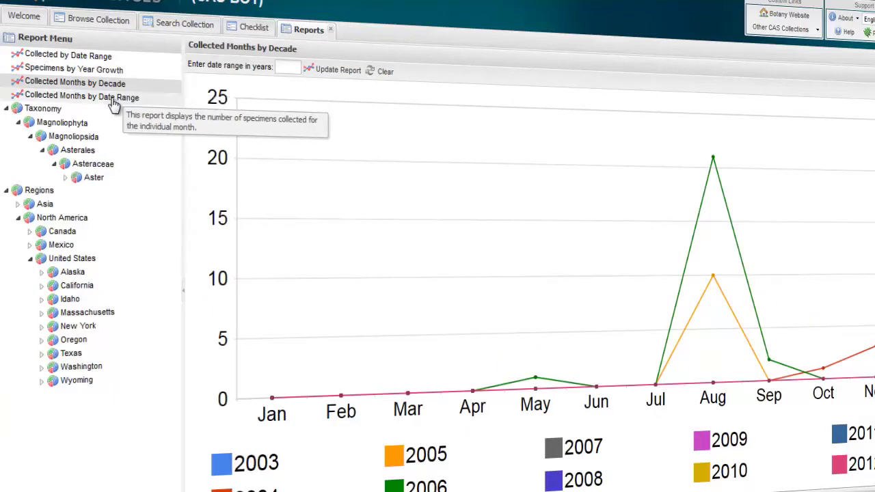
left_click(114, 102)
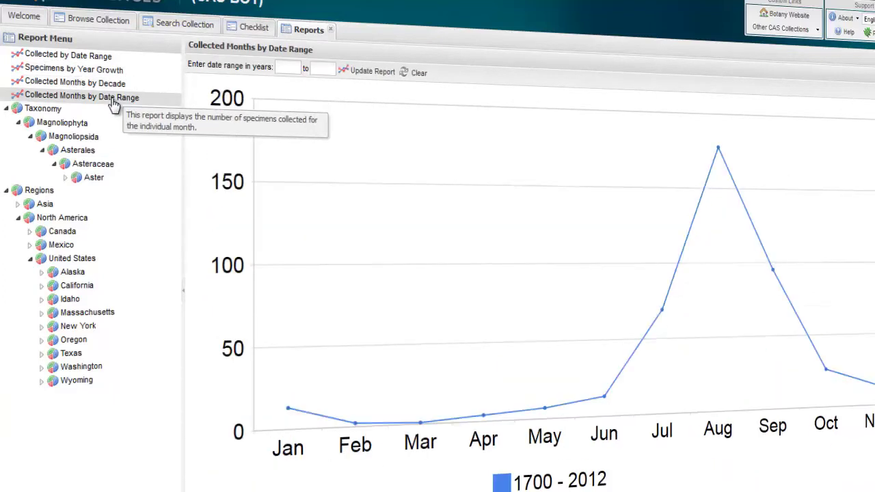
- View the taxonomy report for Aster and the regional specimen report for California in the United States
left_click(94, 177)
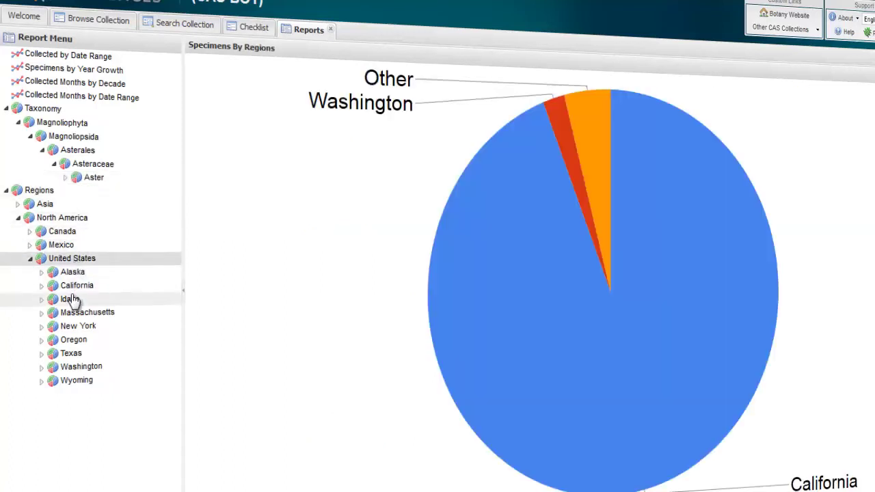
left_click(73, 290)
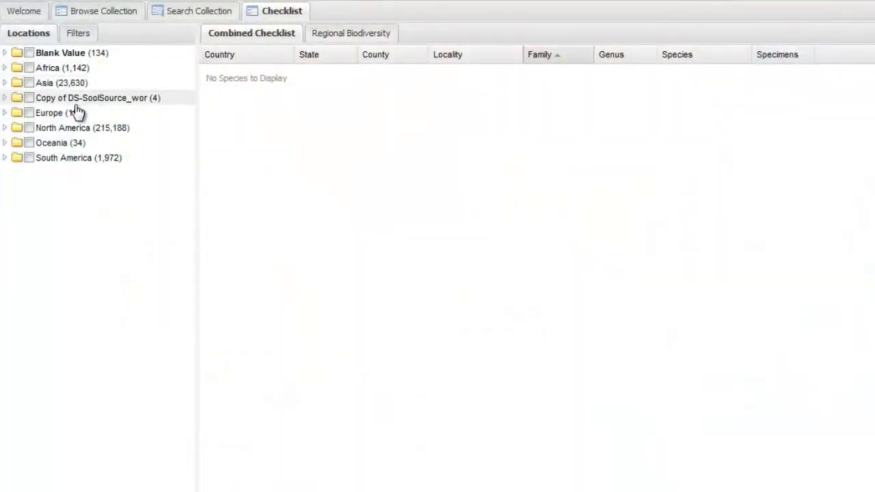
- Build a combined checklist for Alpine County and Calaveras County in California, United States
left_click(5, 129)
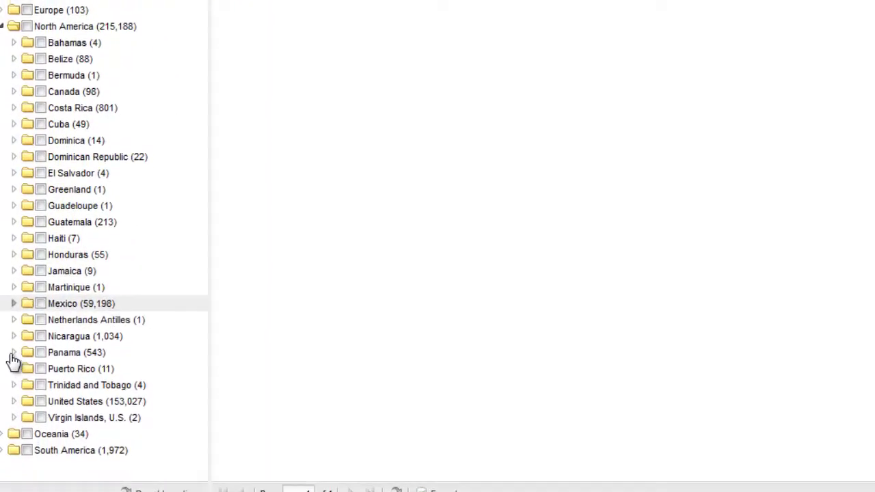
left_click(13, 401)
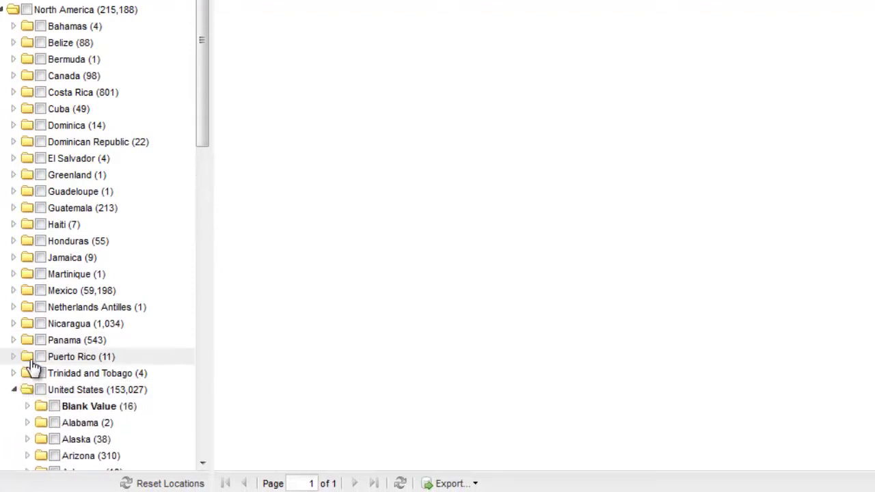
scroll(34, 367, "down", 5)
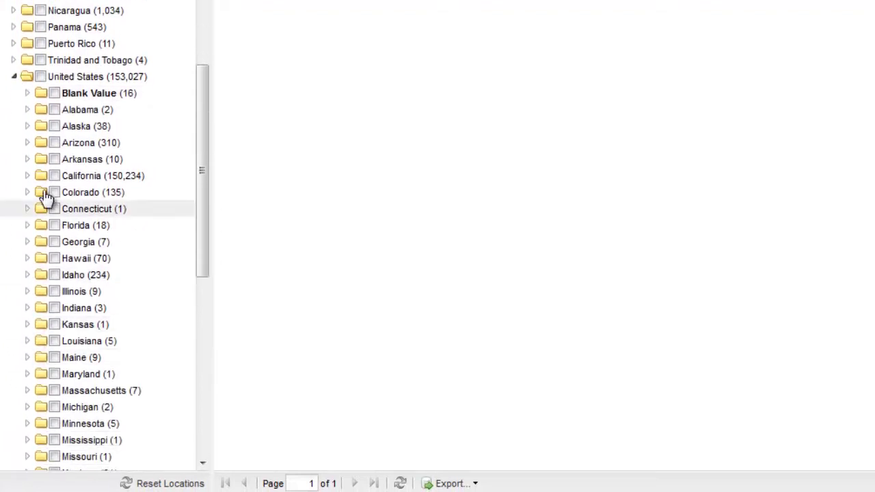
left_click(28, 176)
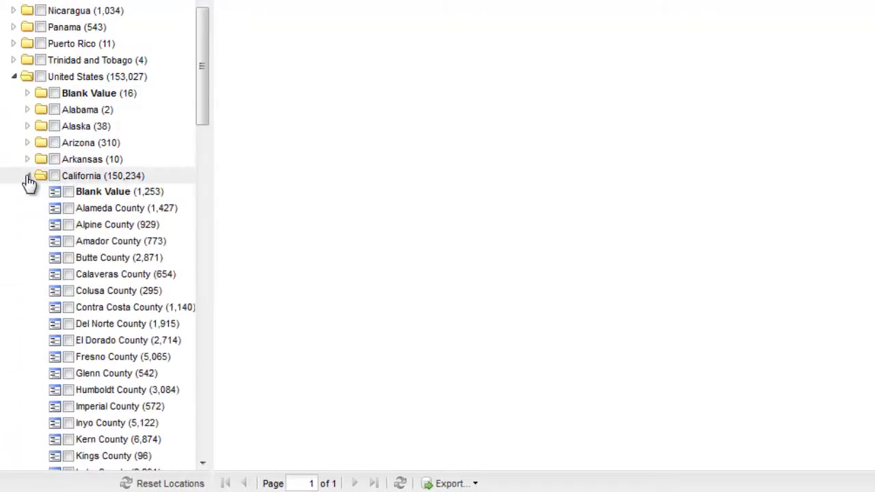
left_click(69, 225)
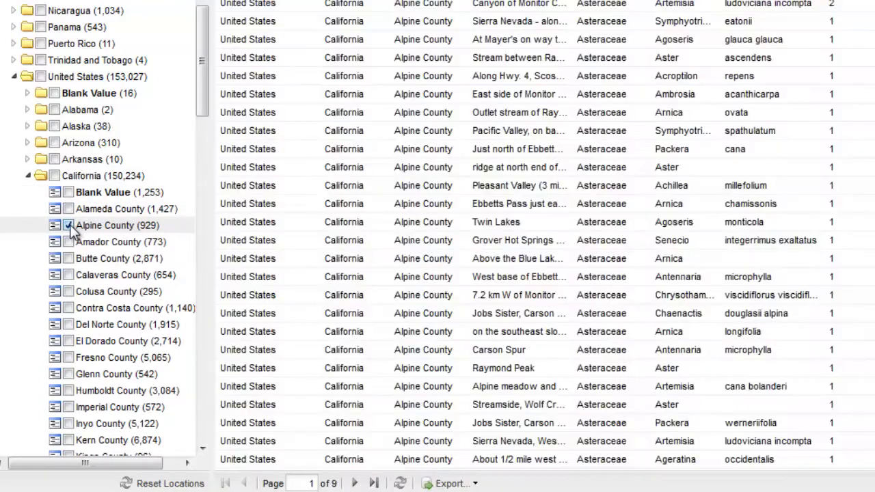
left_click(68, 275)
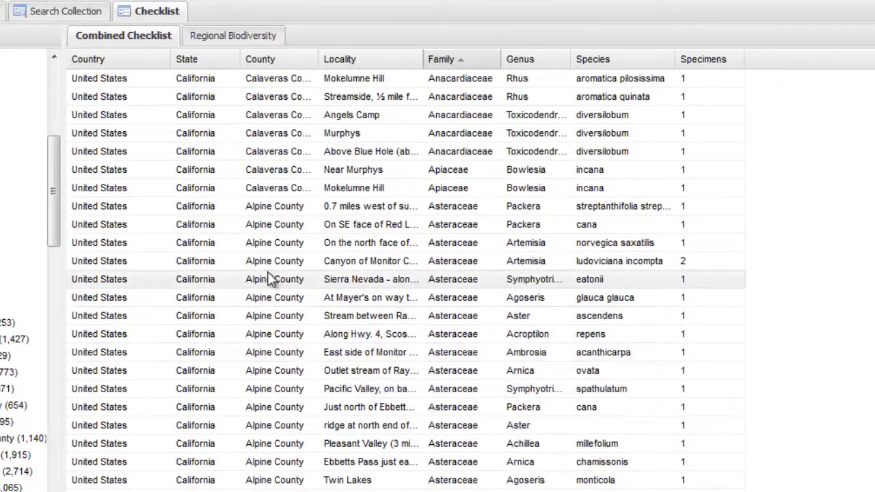
- View the external resources for the Artemisia ludoviciana incompta entry, and show the Regional Biodiversity comparison with its export options
right_click(274, 266)
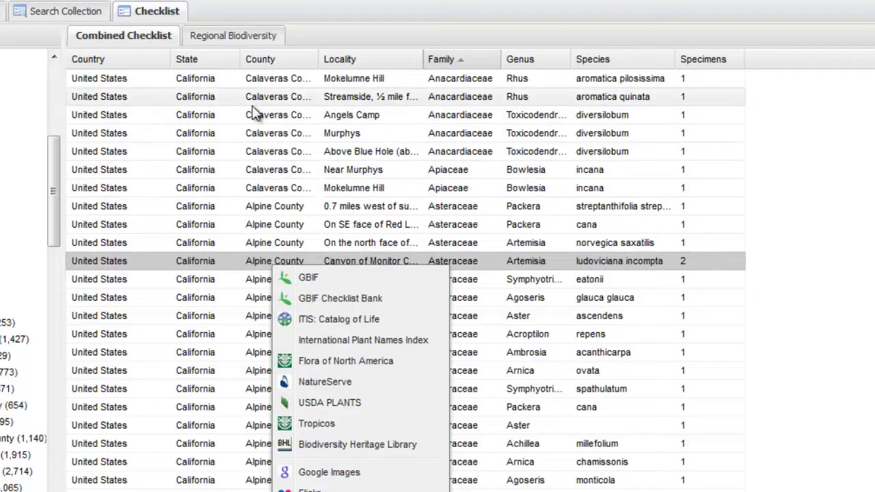
left_click(250, 45)
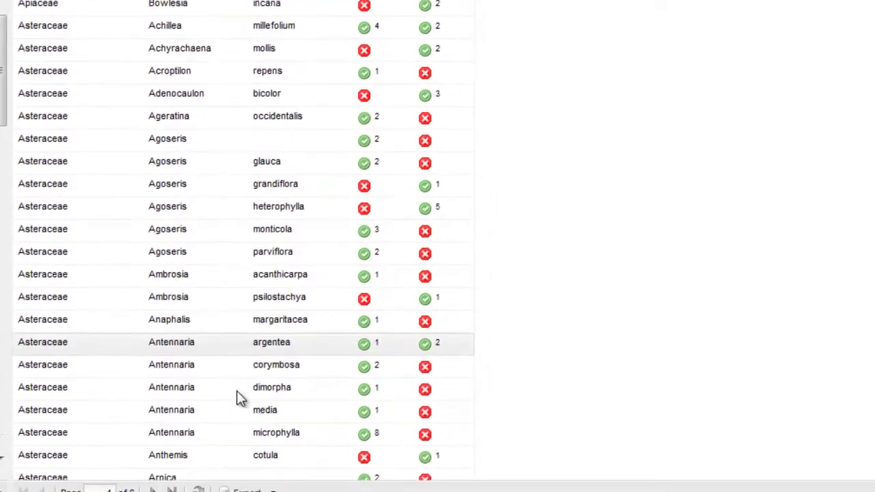
left_click(271, 482)
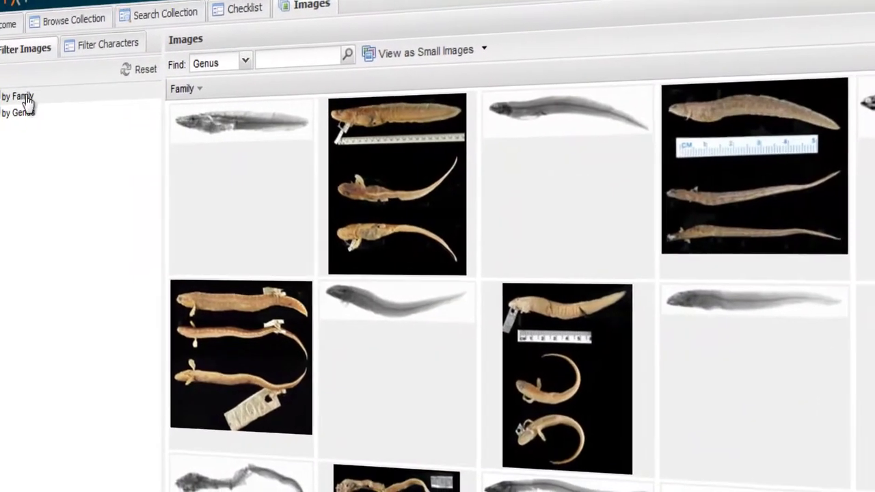
- Filter the images by family to the Bagridae genera Aoria, Mystus and Tachysurus
left_click(7, 95)
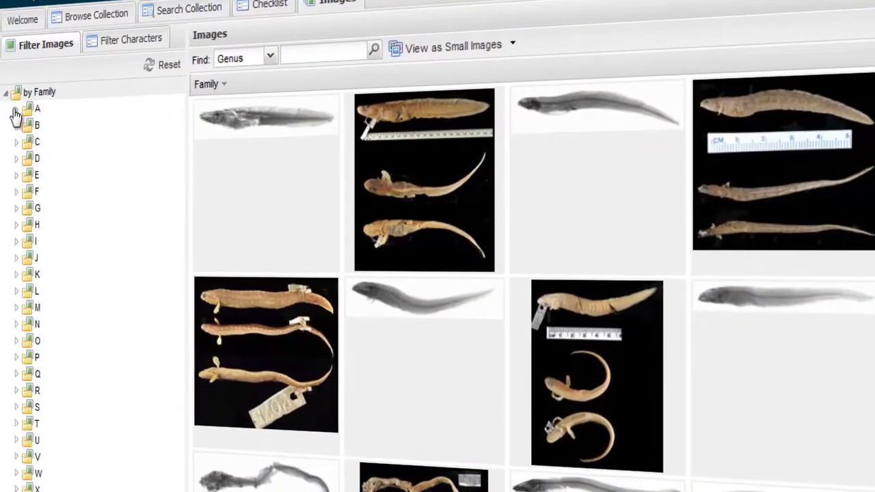
left_click(15, 126)
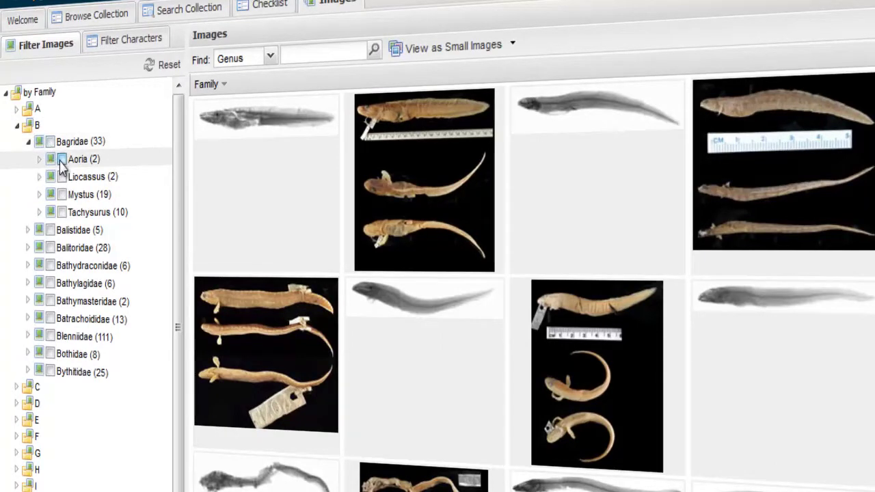
left_click(62, 159)
left_click(62, 194)
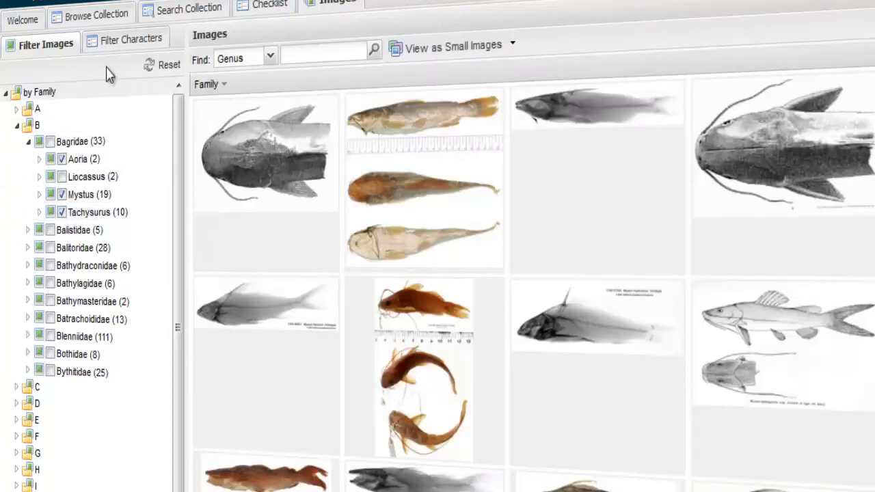
- Filter the Bagridae images by image type to show only radiographs, and check the species name of one image
left_click(115, 43)
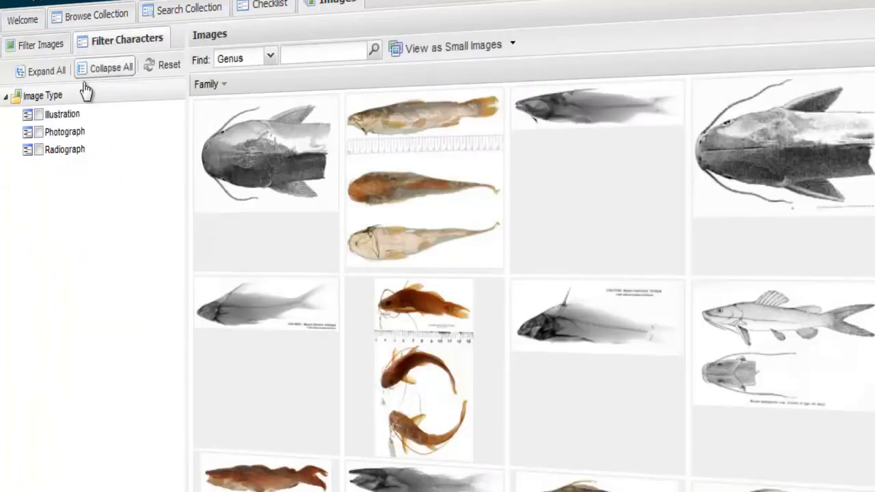
left_click(39, 150)
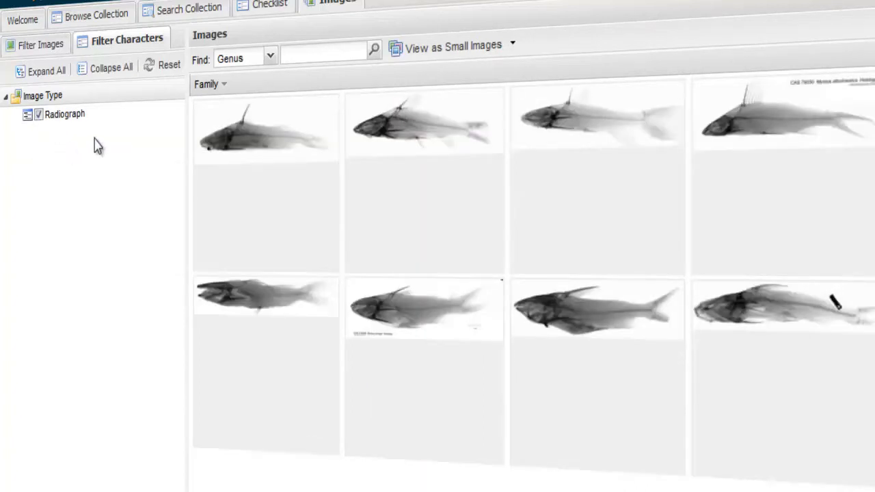
mouse_move(215, 167)
mouse_move(407, 121)
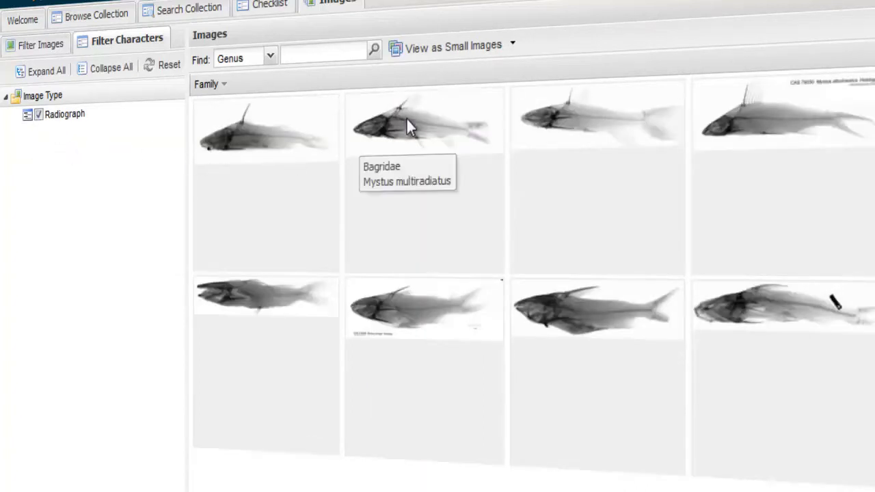
- Cycle the radiograph results through the mixed and details views and back to small images
left_click(459, 48)
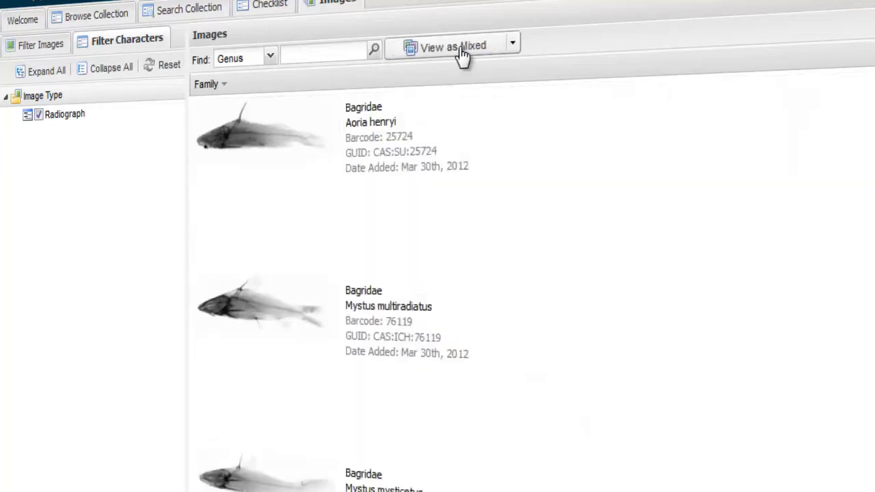
left_click(462, 54)
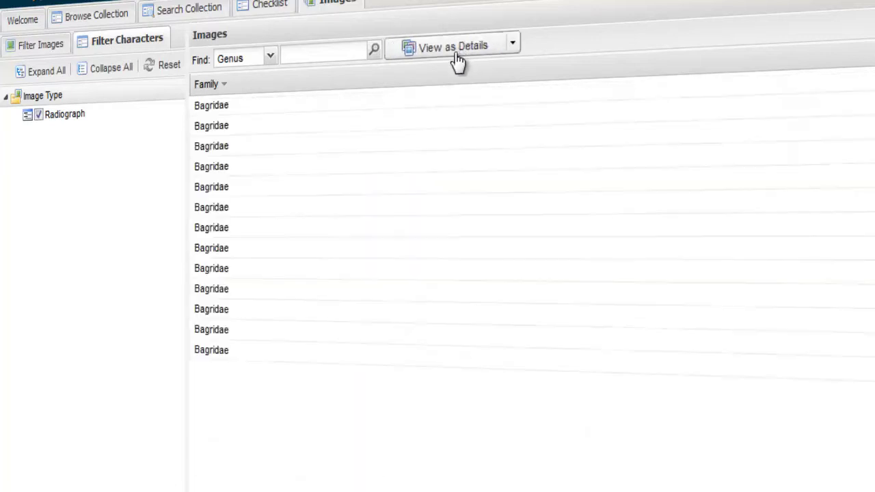
left_click(458, 56)
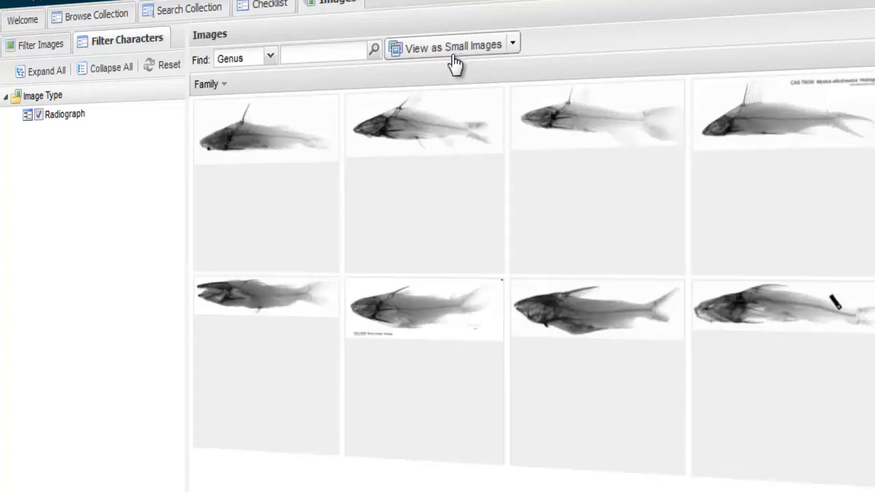
- Replace the Radiograph filter with Photograph, and open the first photograph's image sheet and details
left_click(39, 115)
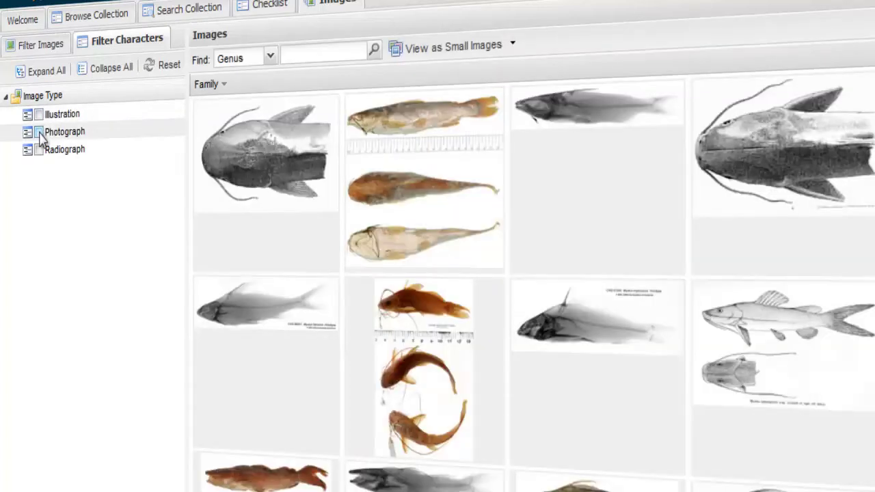
left_click(39, 132)
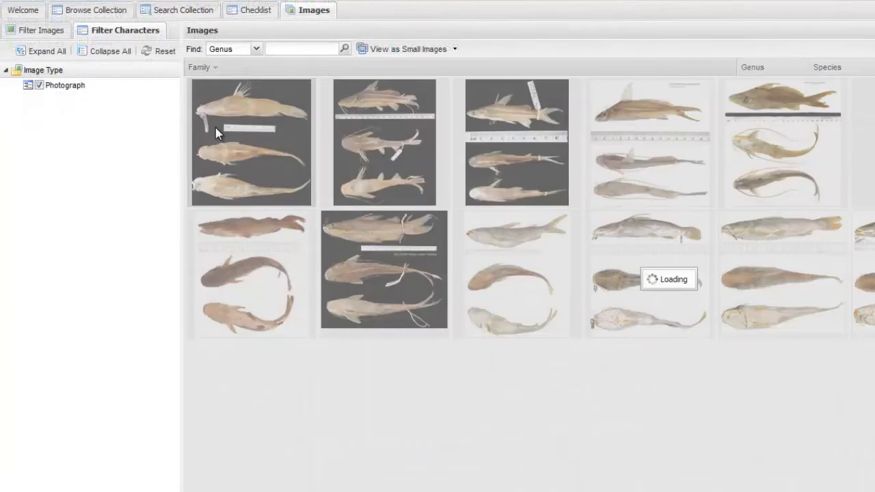
double_click(215, 129)
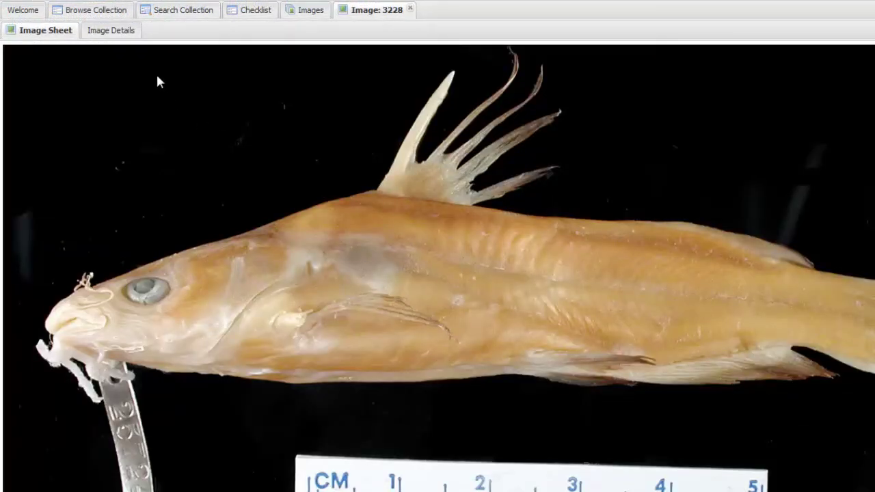
left_click(127, 35)
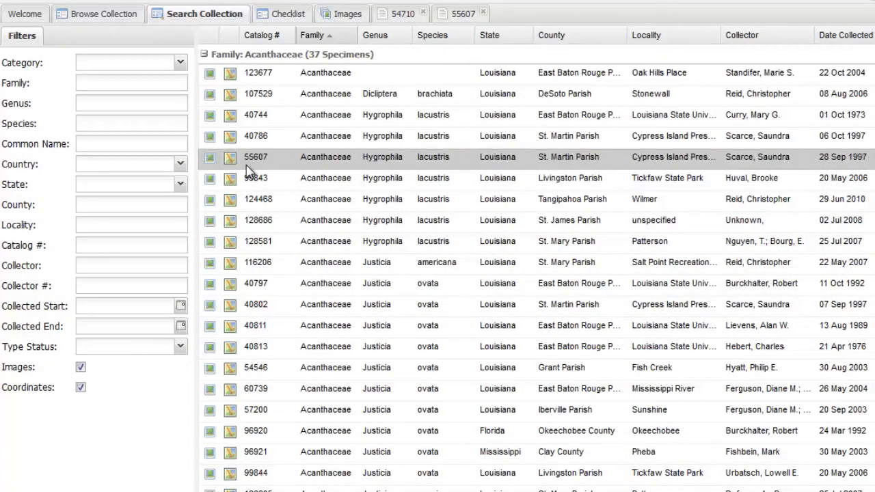
- View the details, image sheet, coordinate map marker and related Flickr photos of Hygrophila lacustris specimen 55607 from the collection search
right_click(247, 170)
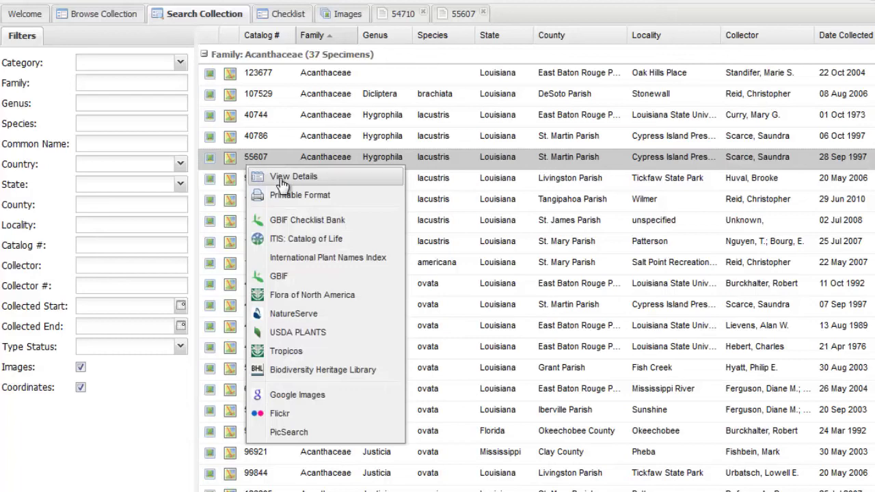
left_click(281, 181)
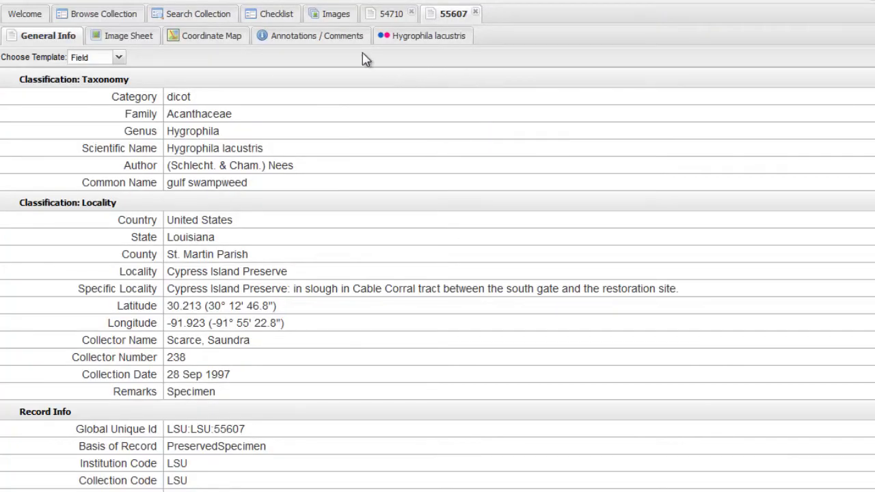
left_click(147, 42)
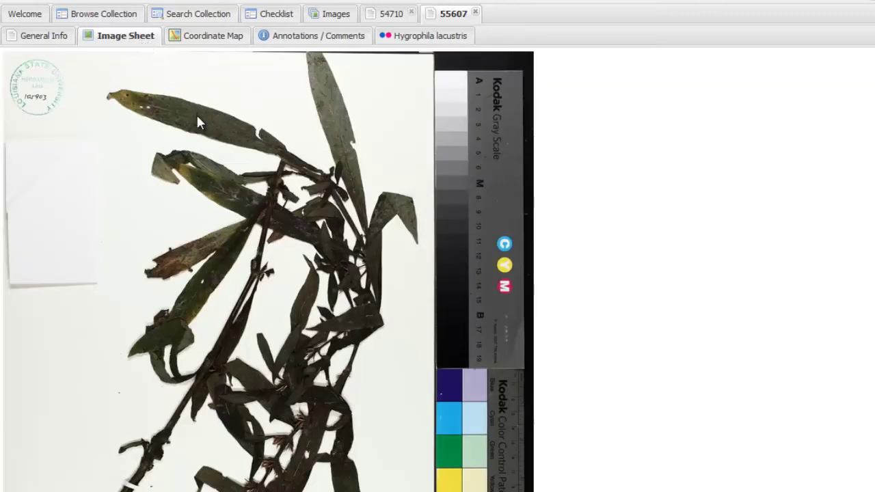
scroll(197, 122, "down", 3)
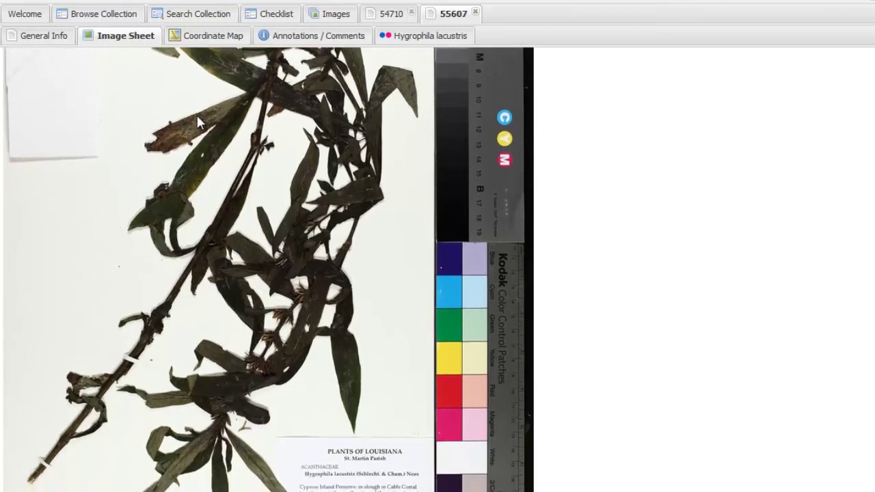
left_click(222, 43)
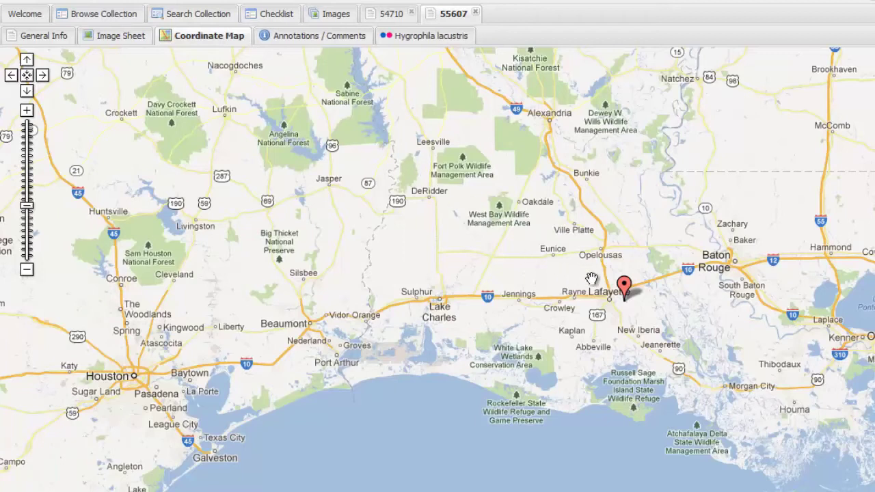
left_click(625, 286)
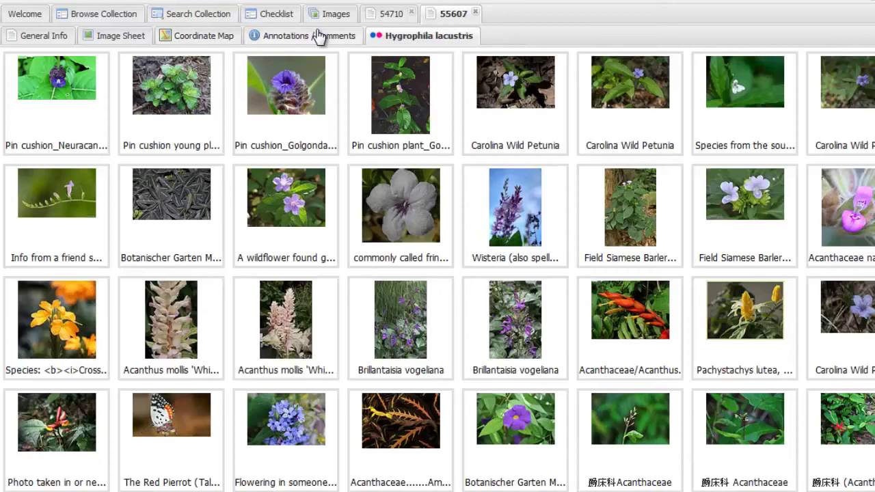
- Close the record of specimen 55607 and view the general info and image sheet of specimen 54710
left_click(476, 14)
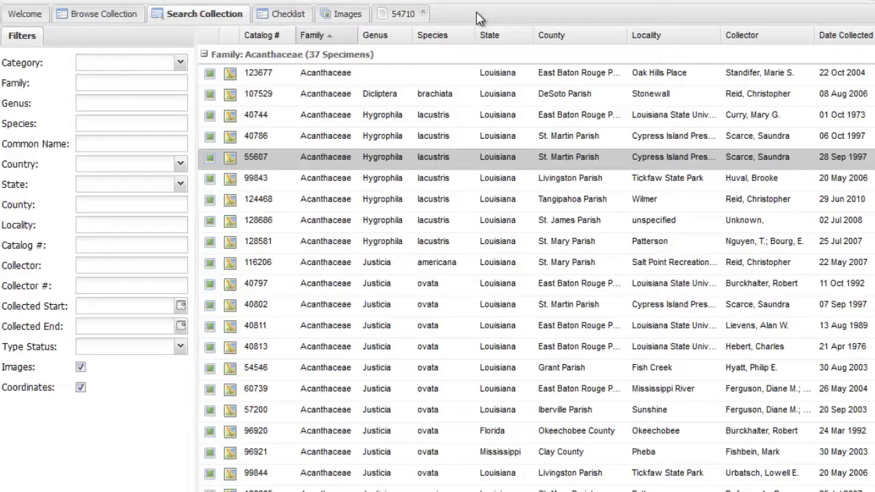
left_click(397, 17)
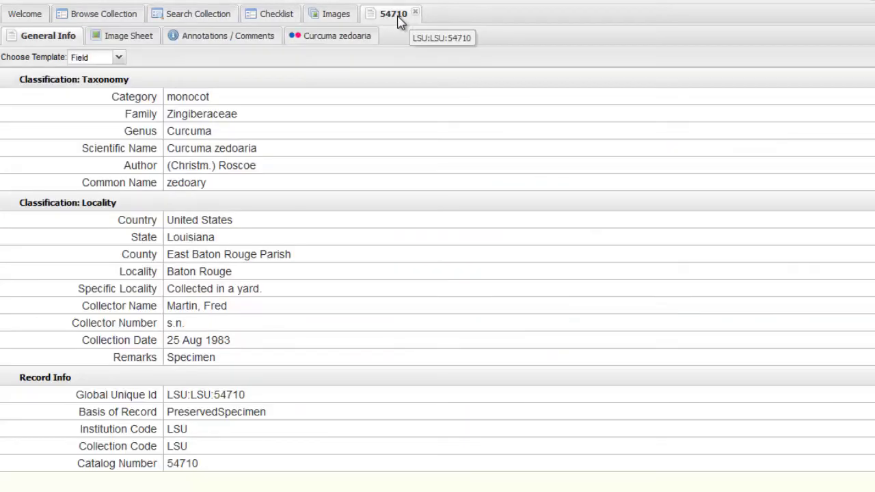
left_click(154, 38)
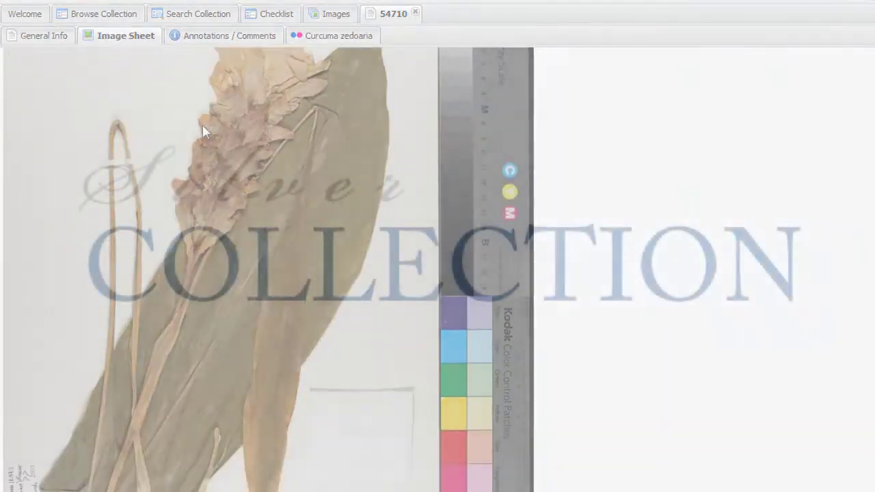